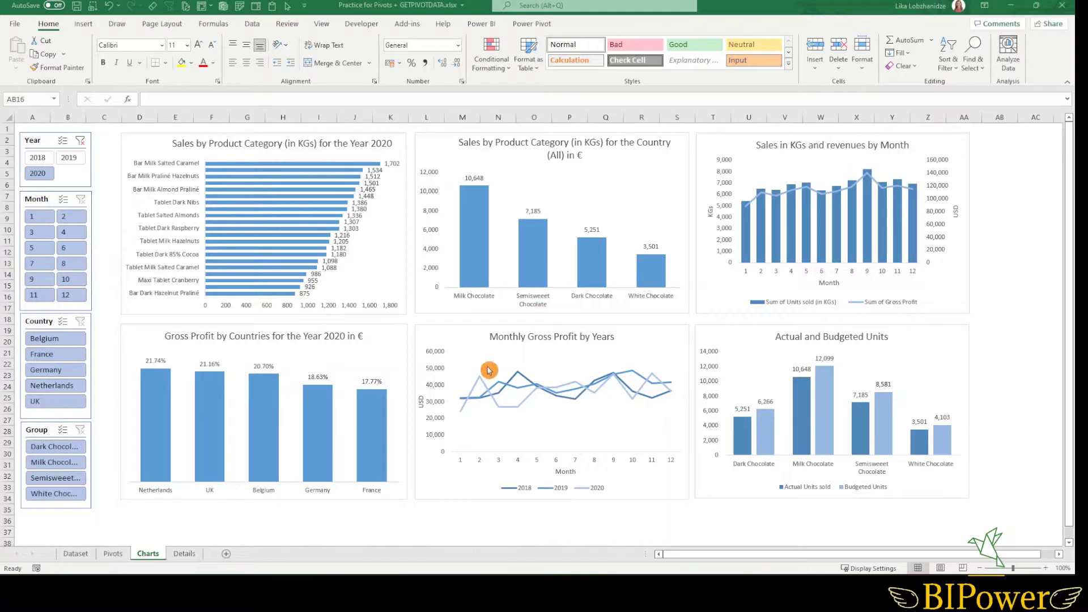
# - Insert Year and Group slicers from the product sales chart and drag Group below the Gross Profit chart
pyautogui.moveTo(224, 391)
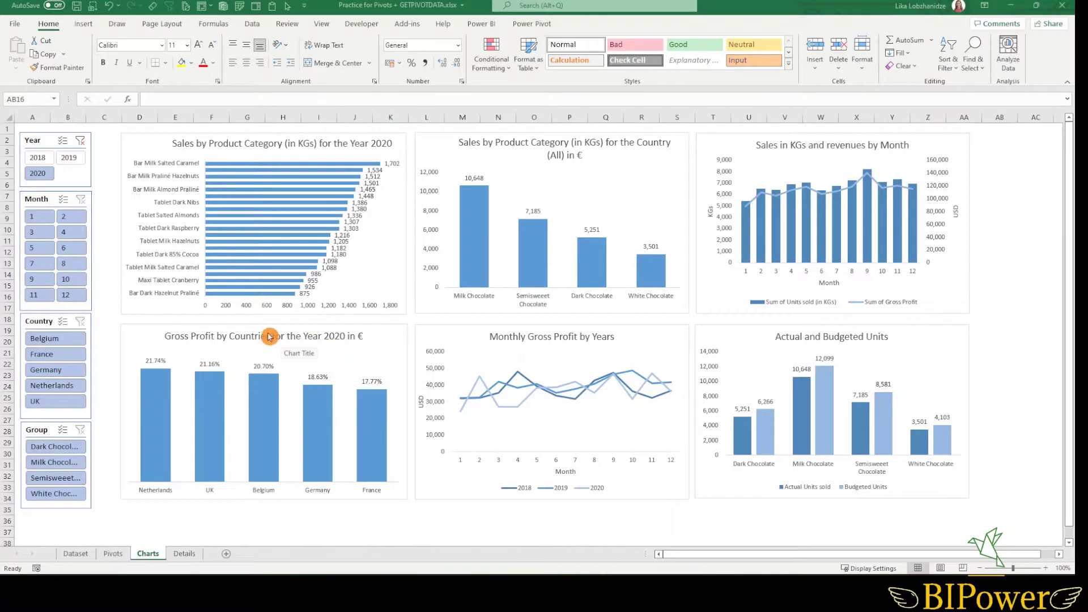
pyautogui.click(144, 310)
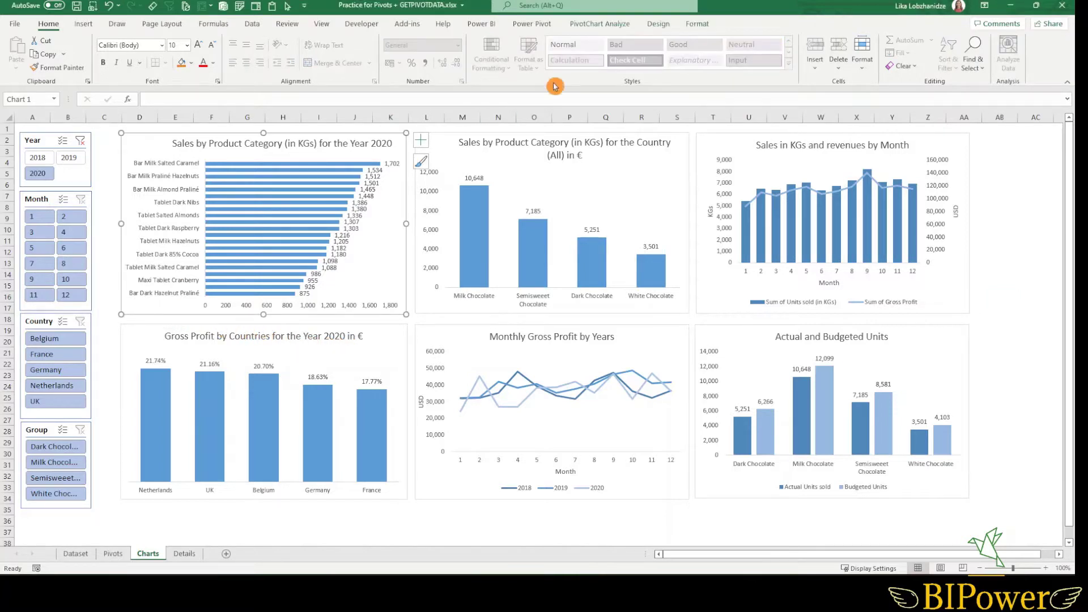
pyautogui.click(600, 25)
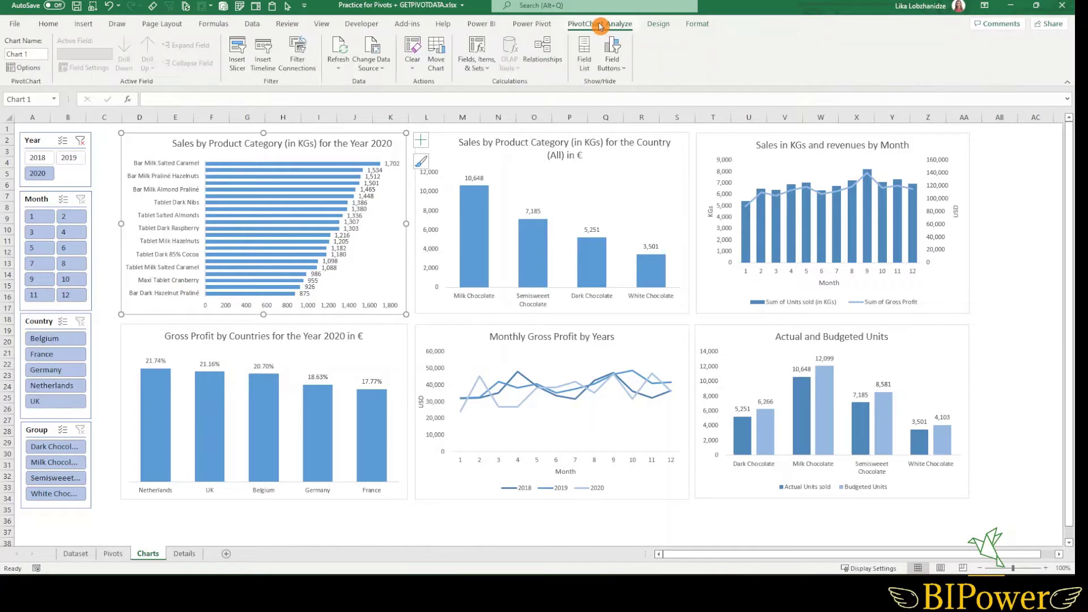
pyautogui.click(238, 65)
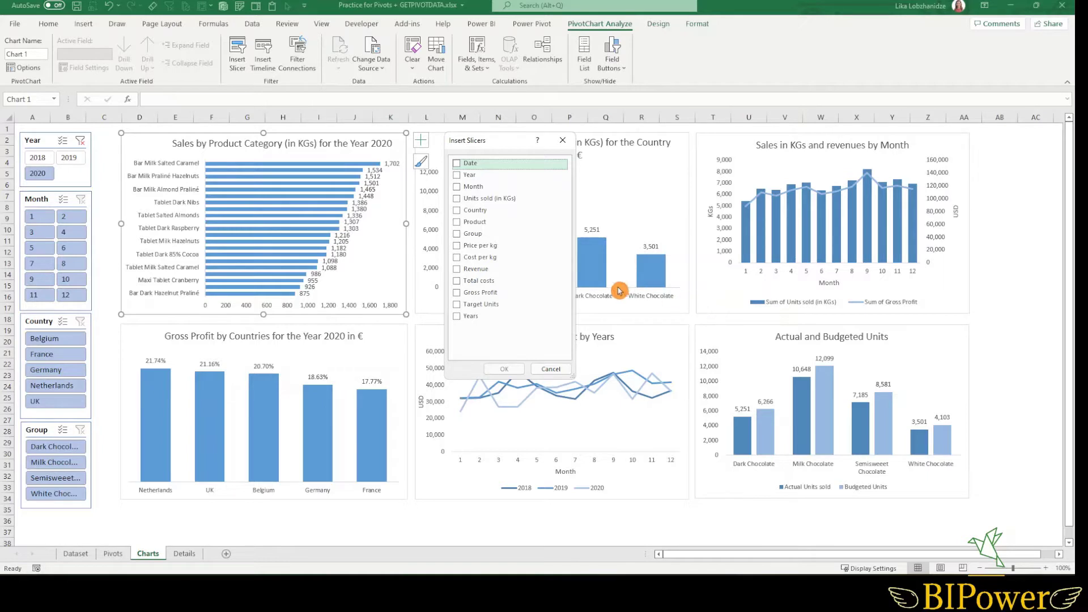
pyautogui.click(459, 175)
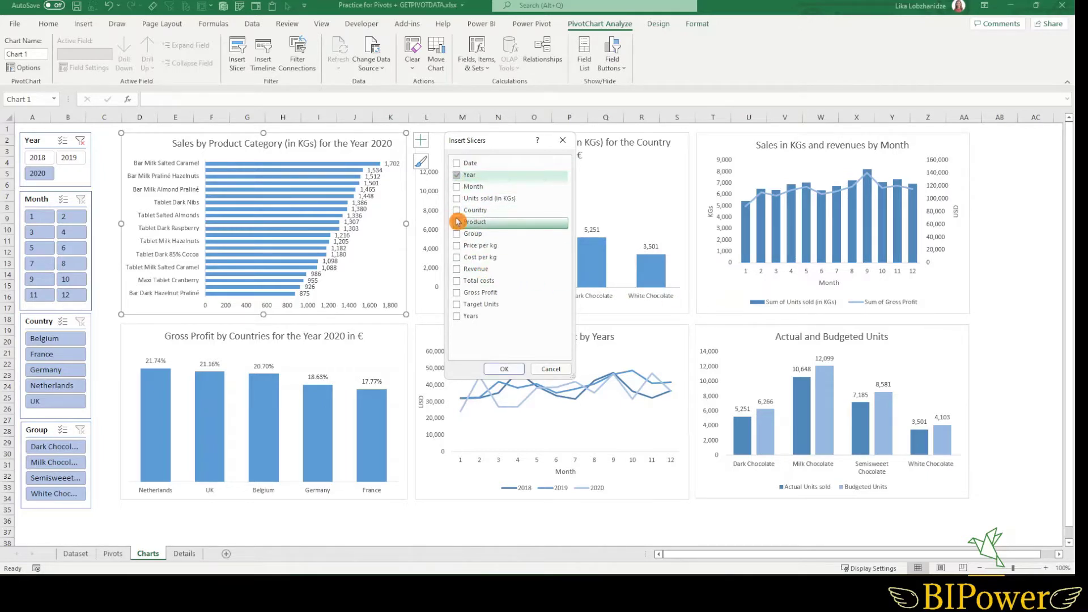
pyautogui.click(458, 234)
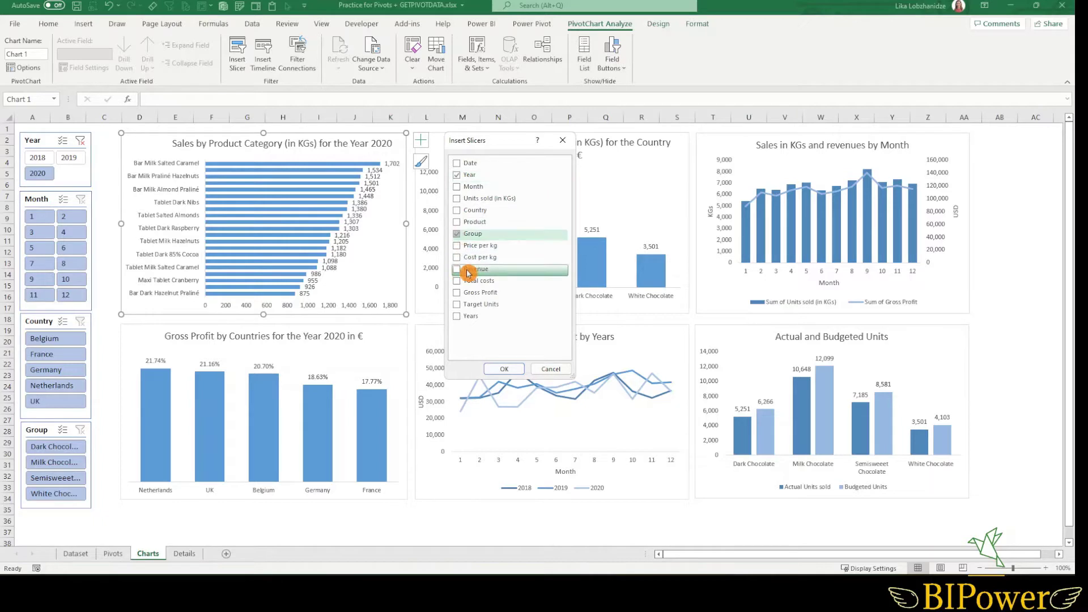
pyautogui.click(503, 369)
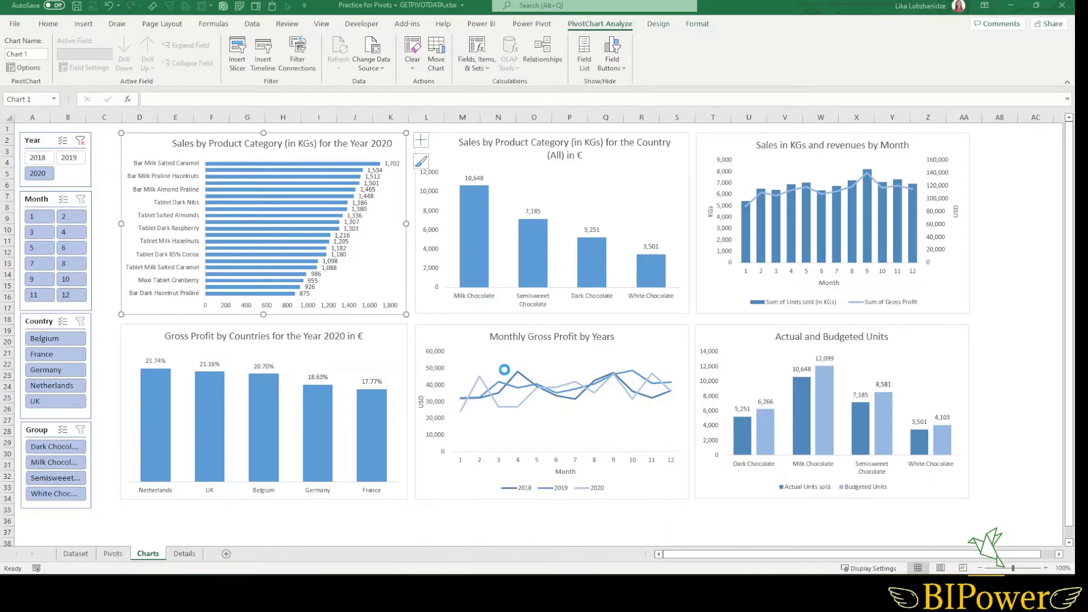
pyautogui.moveTo(556, 285); pyautogui.dragTo(186, 506)
pyautogui.click(556, 275)
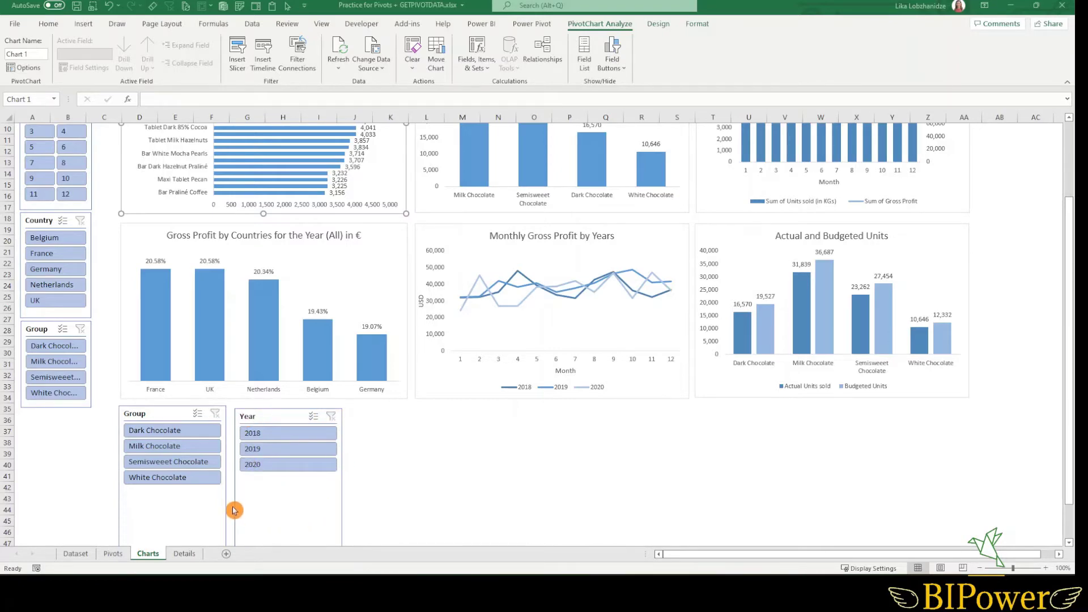
# - Insert a Date timeline for the product sales pivot chart
pyautogui.scroll(3, 76, 378)
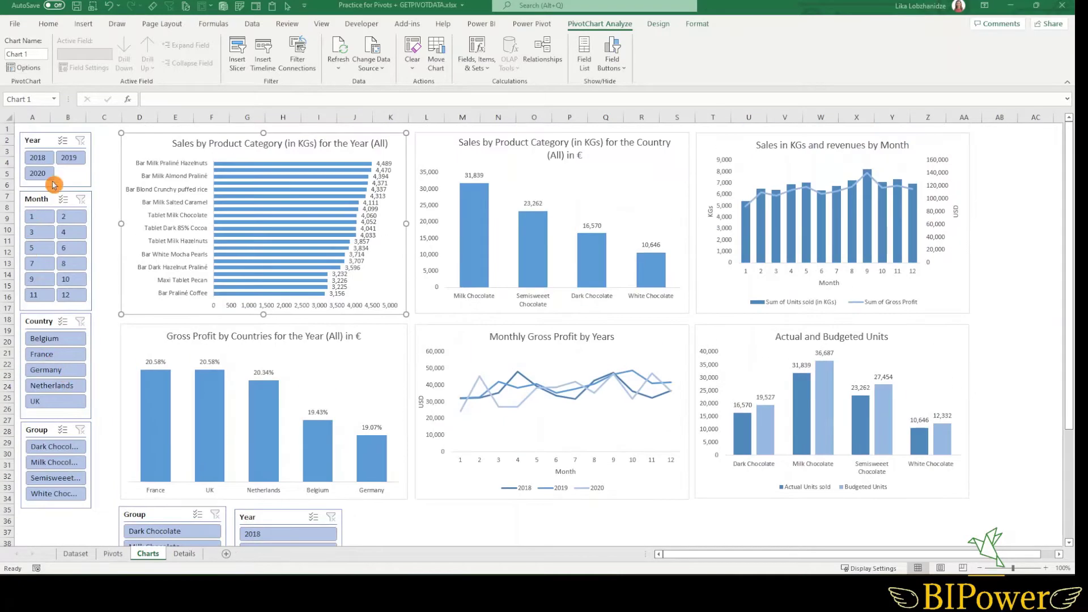
pyautogui.click(133, 305)
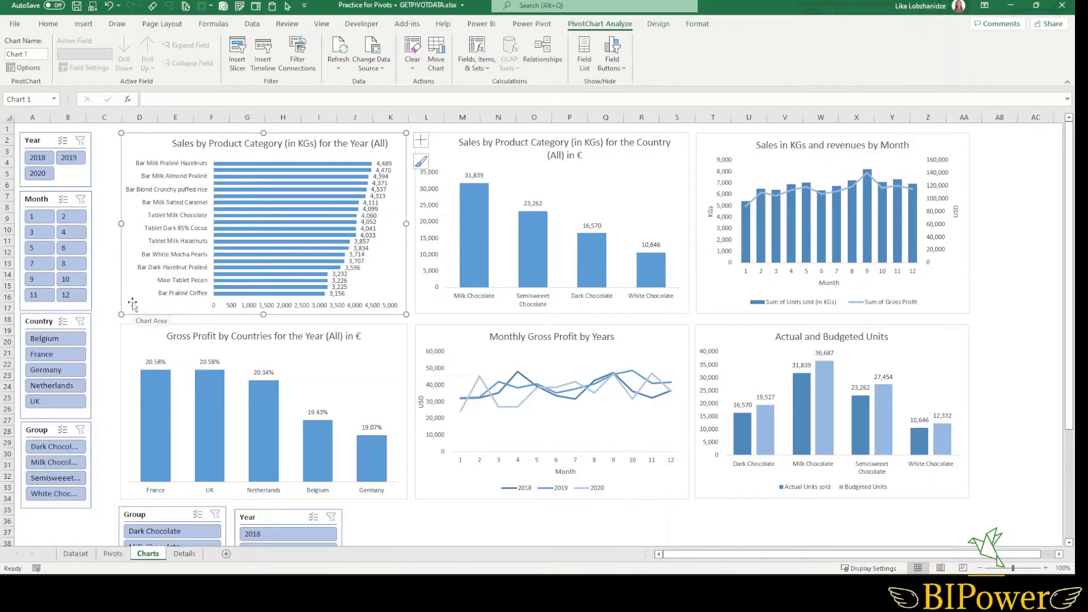
pyautogui.click(279, 242)
pyautogui.click(594, 27)
pyautogui.click(268, 59)
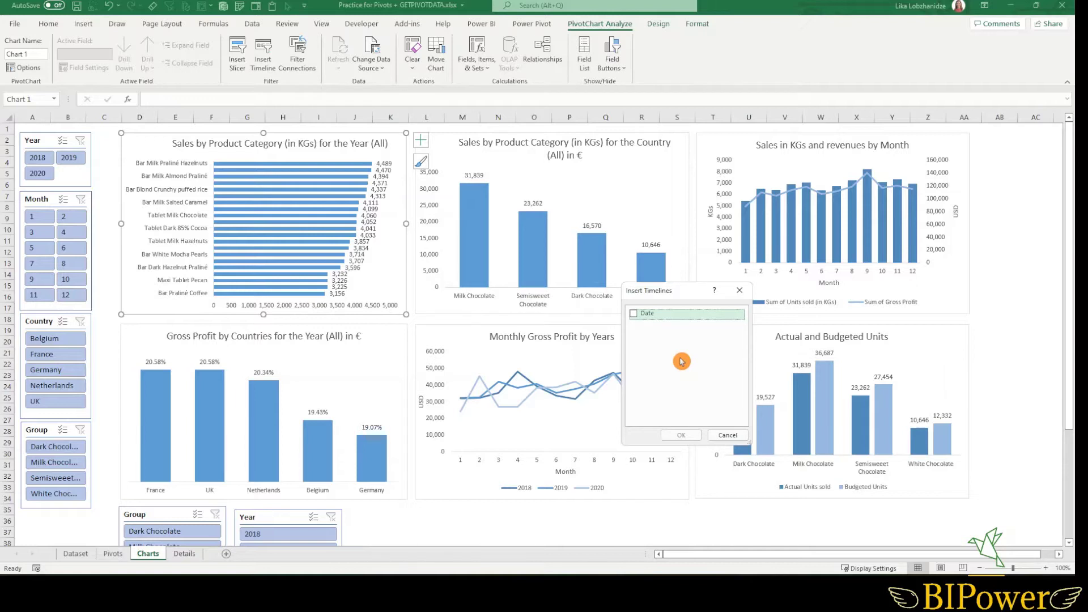
pyautogui.click(636, 318)
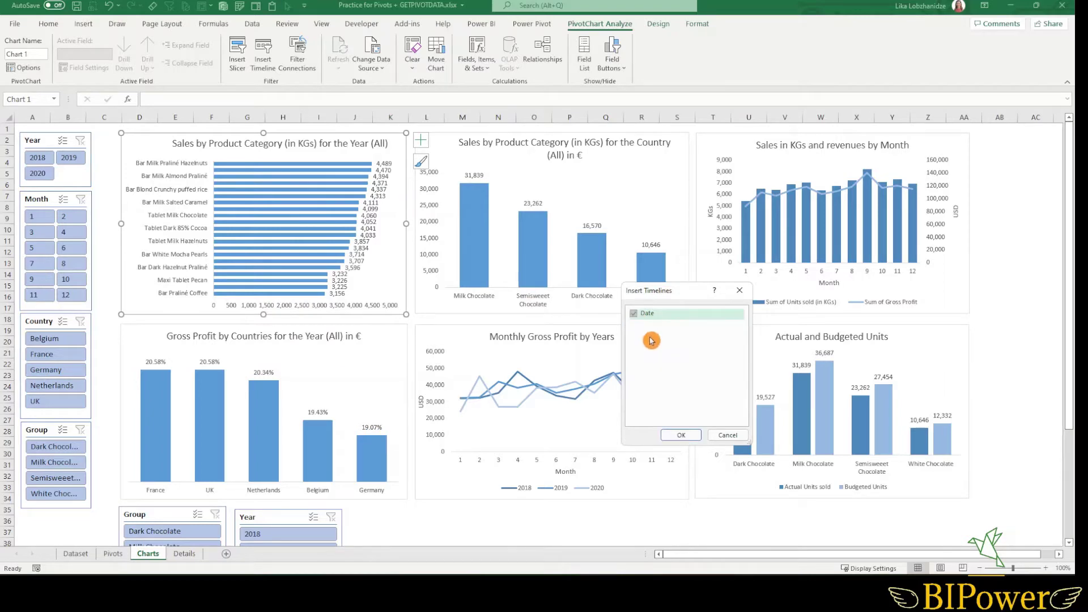
pyautogui.click(682, 434)
# - Position the Date timeline below the charts, next to the Year slicer
pyautogui.scroll(-2, 535, 368)
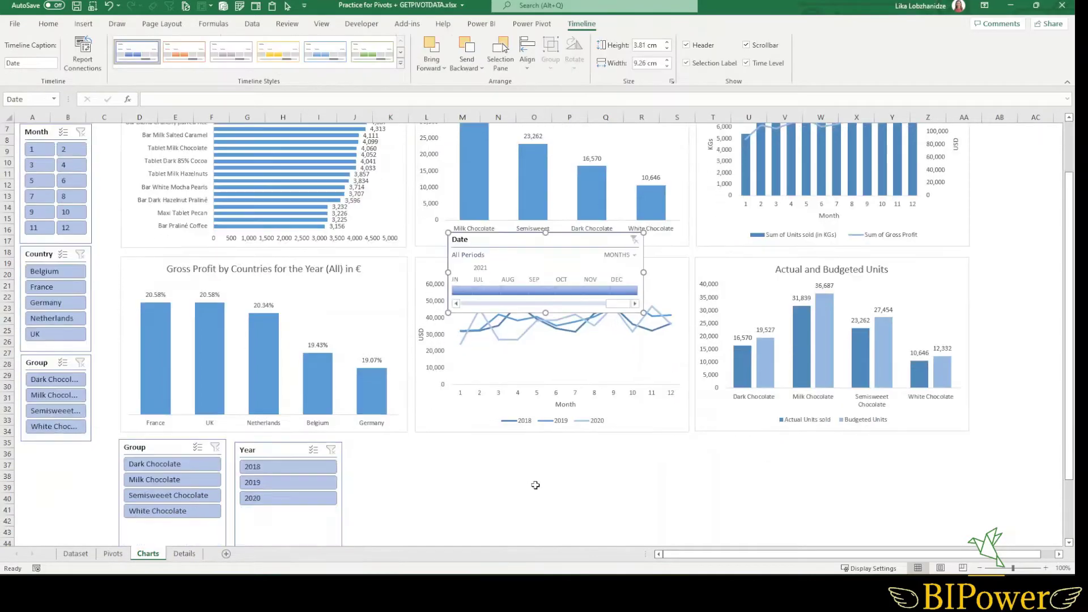
pyautogui.moveTo(562, 244); pyautogui.dragTo(471, 449)
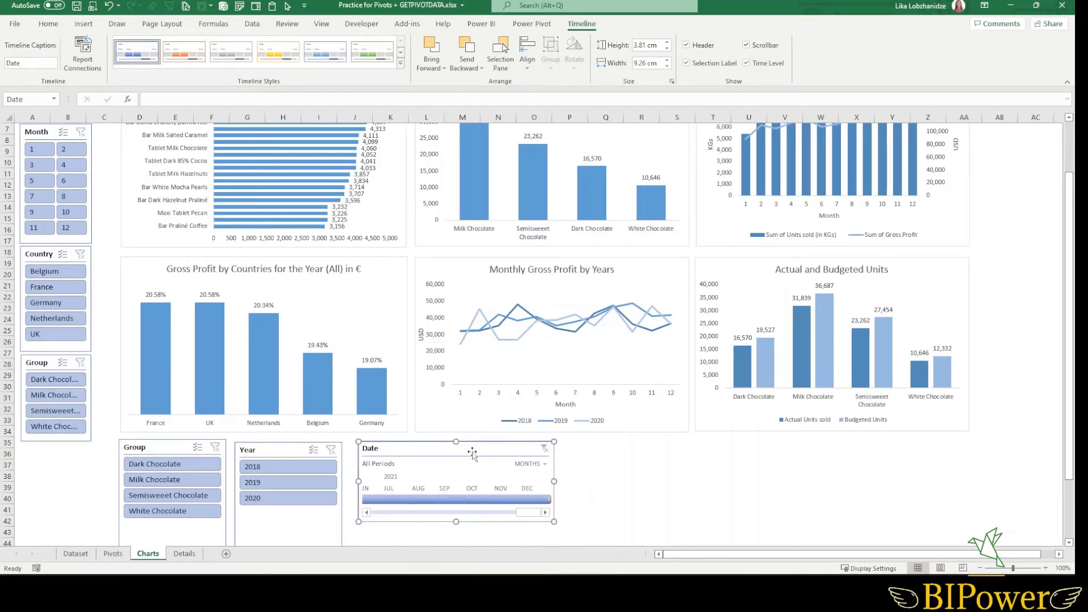
pyautogui.moveTo(398, 502); pyautogui.dragTo(471, 473)
# - Select the Group slicer and display its Slicer ribbon tab
pyautogui.click(192, 527)
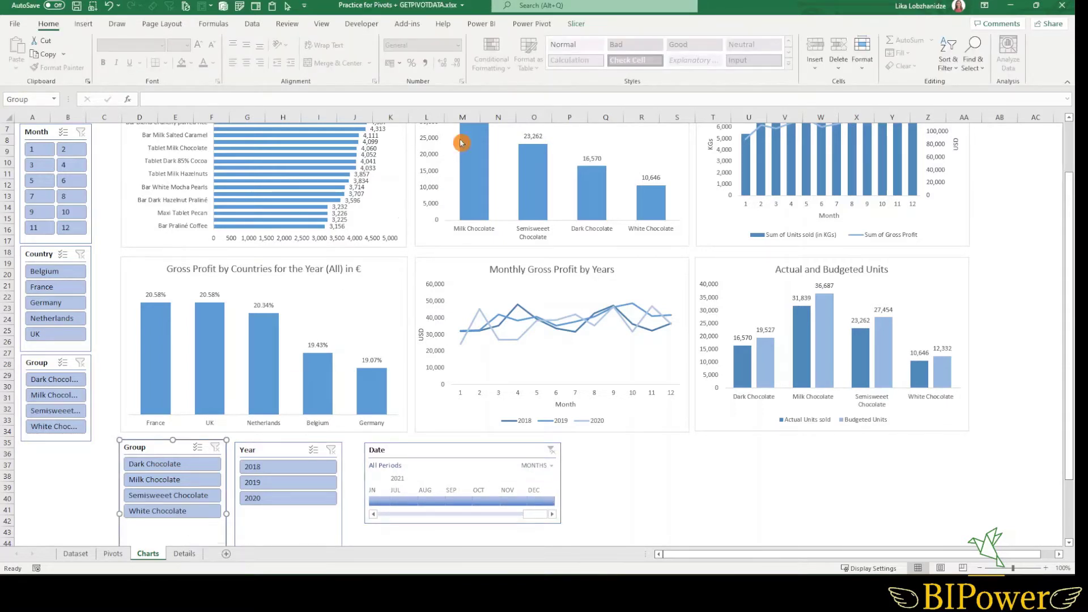
pyautogui.click(578, 24)
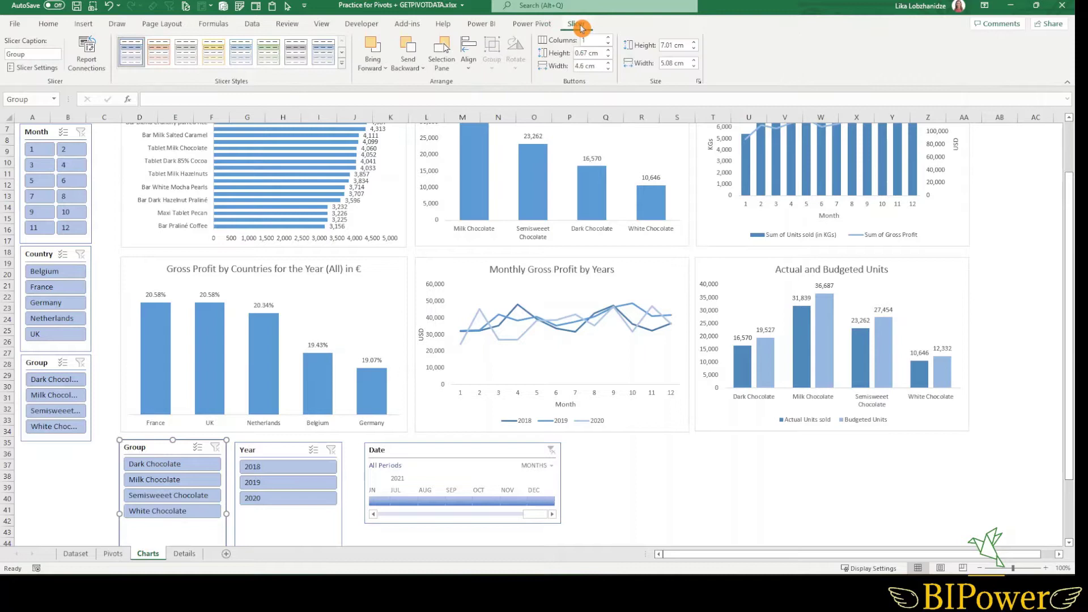
# - Open the Group slicer's Report Connections, enlarge it to list all six pivot tables, and move it aside
pyautogui.click(91, 66)
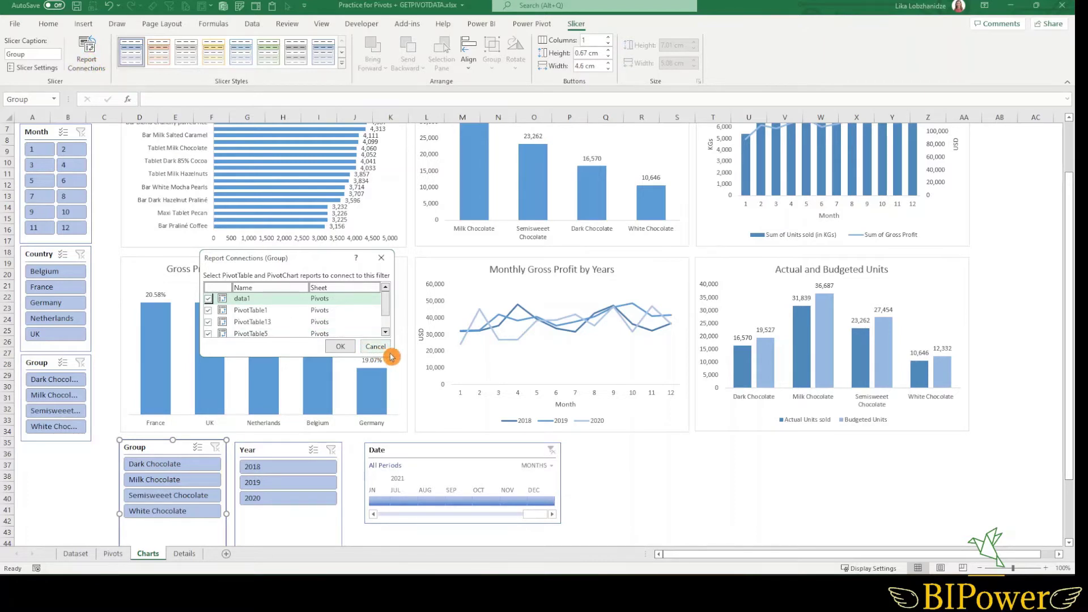
pyautogui.moveTo(393, 358); pyautogui.dragTo(450, 468)
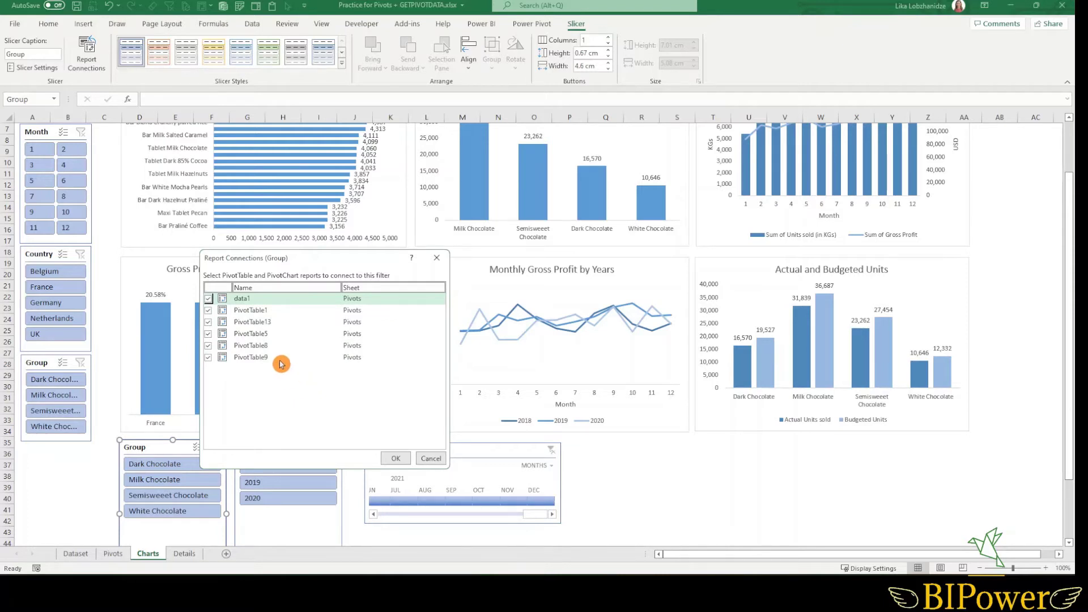
pyautogui.moveTo(342, 267); pyautogui.dragTo(675, 223)
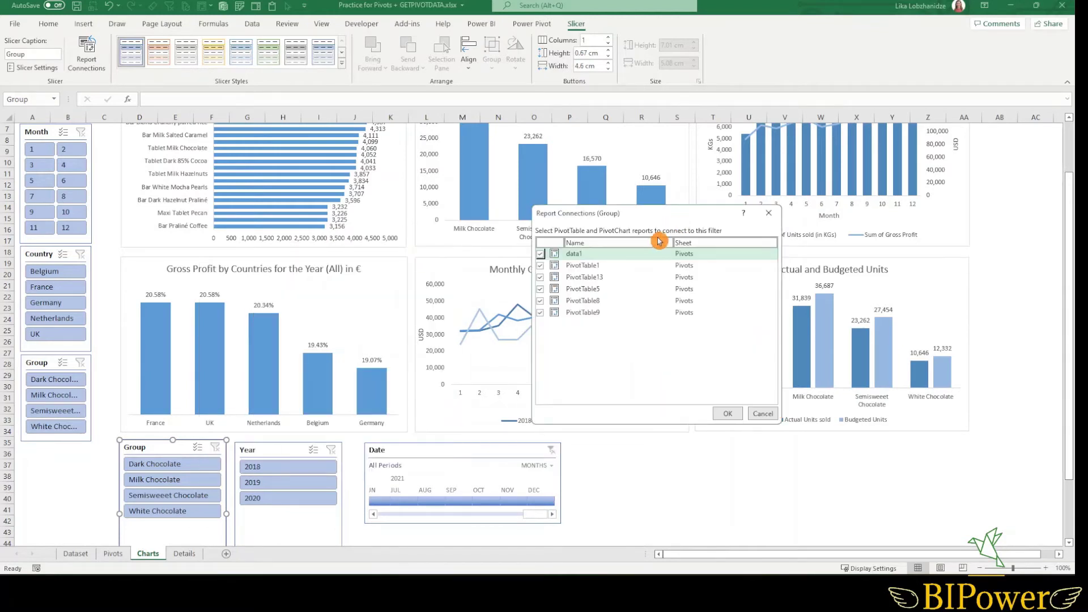
# - Uncheck PivotTable5 in the Group slicer's Report Connections, keeping the other five, and confirm
pyautogui.click(540, 254)
pyautogui.click(541, 312)
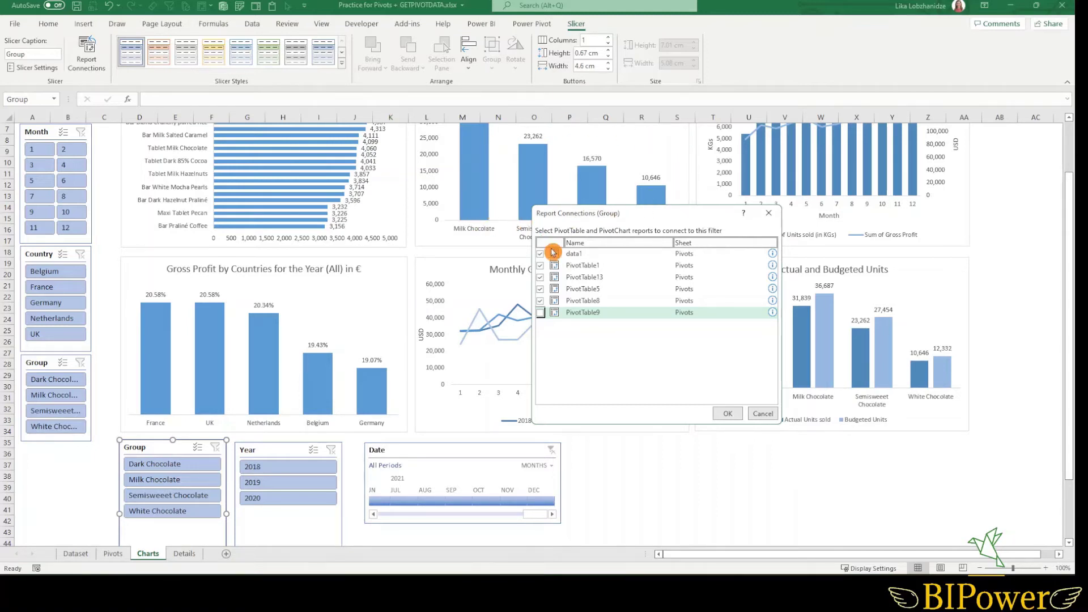
pyautogui.click(541, 313)
pyautogui.click(542, 291)
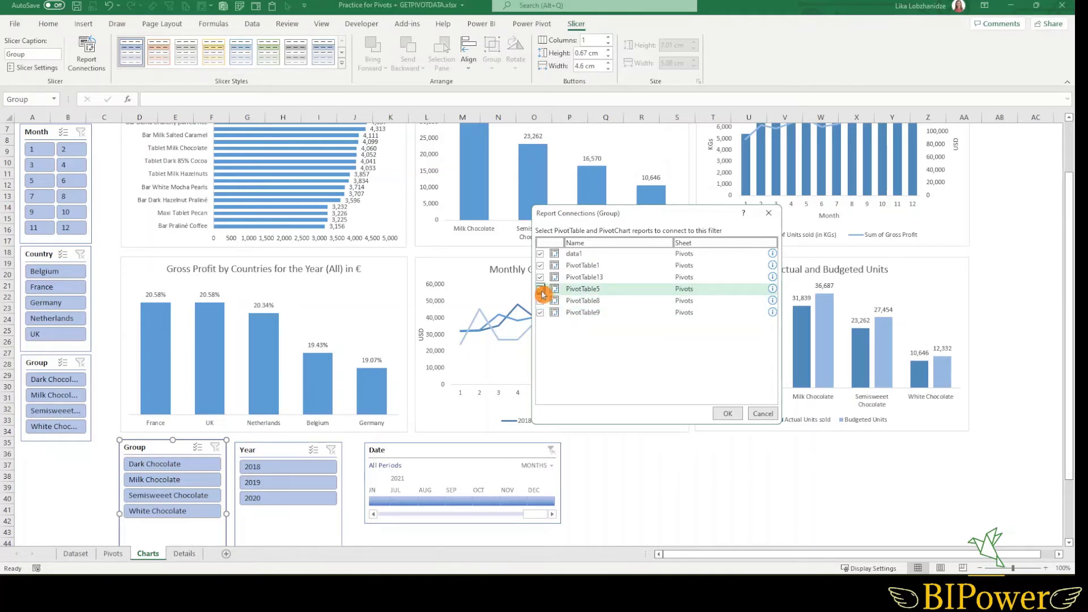
pyautogui.click(541, 290)
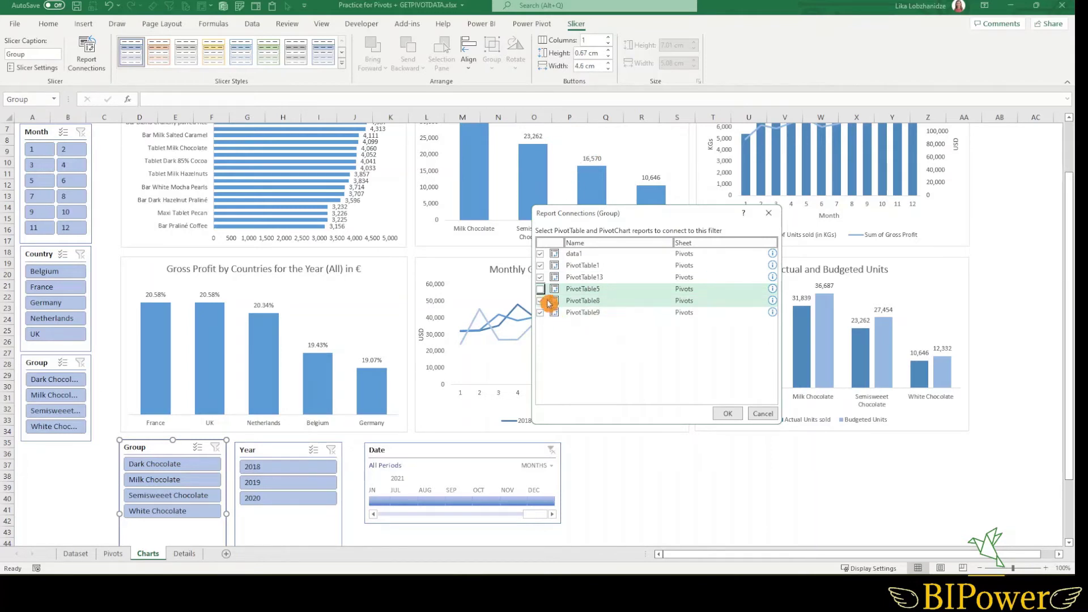
pyautogui.click(729, 414)
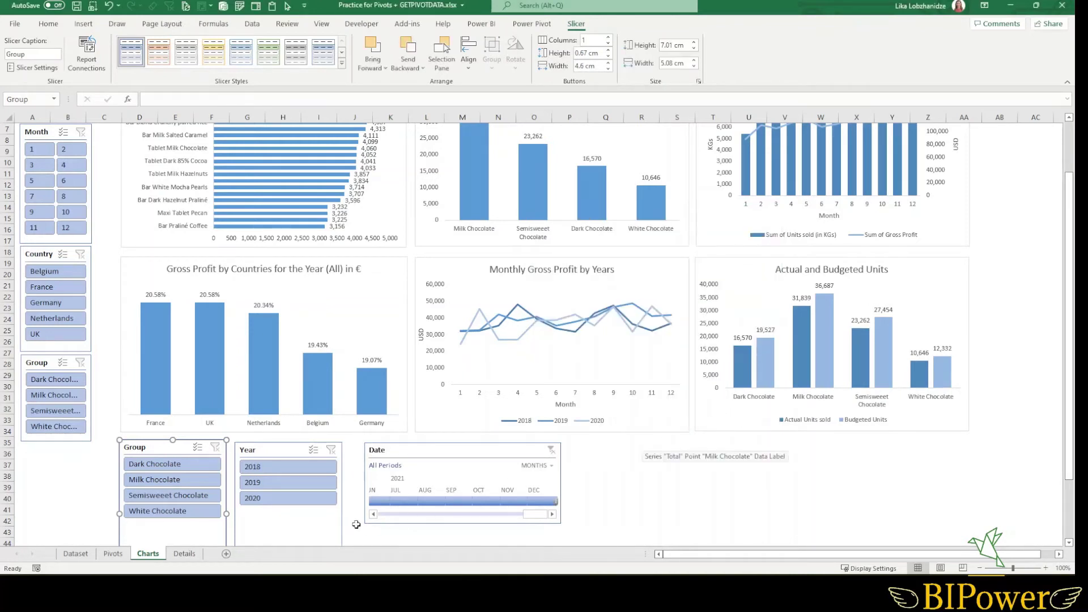
pyautogui.click(303, 531)
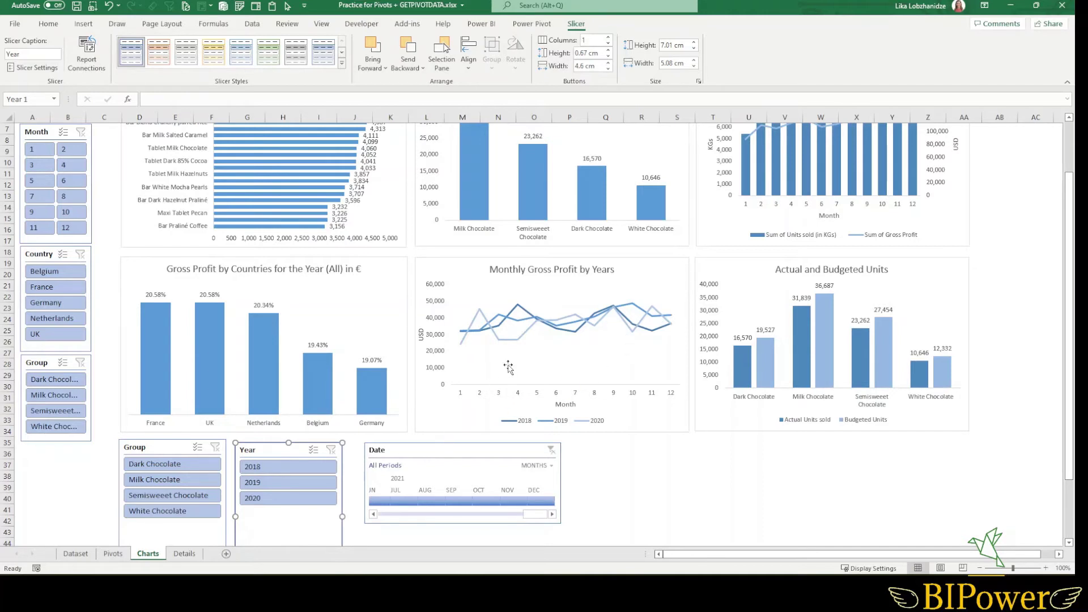
pyautogui.click(291, 484)
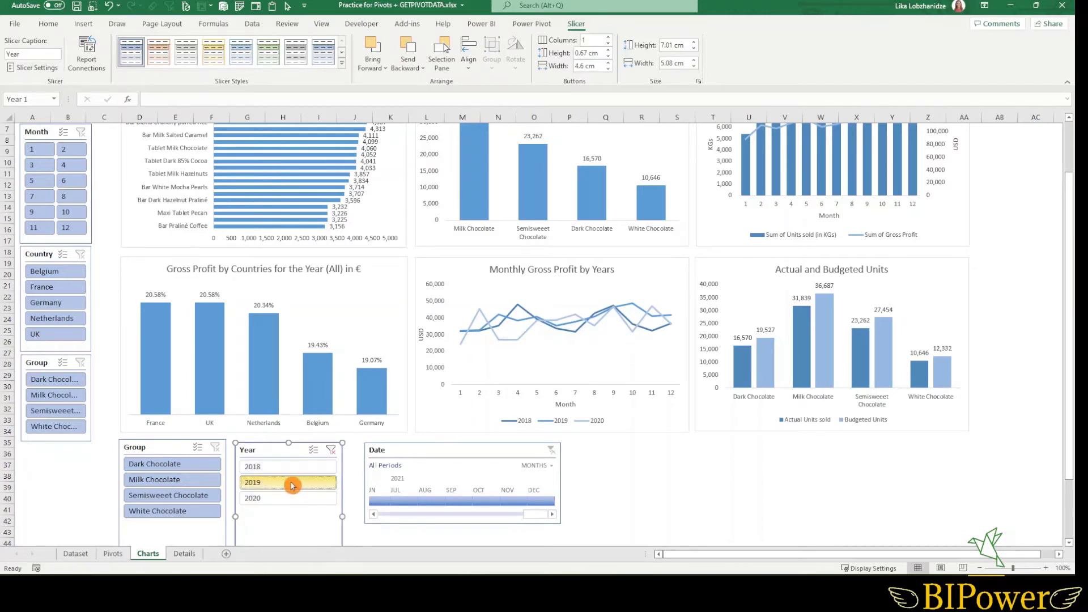
pyautogui.click(293, 466)
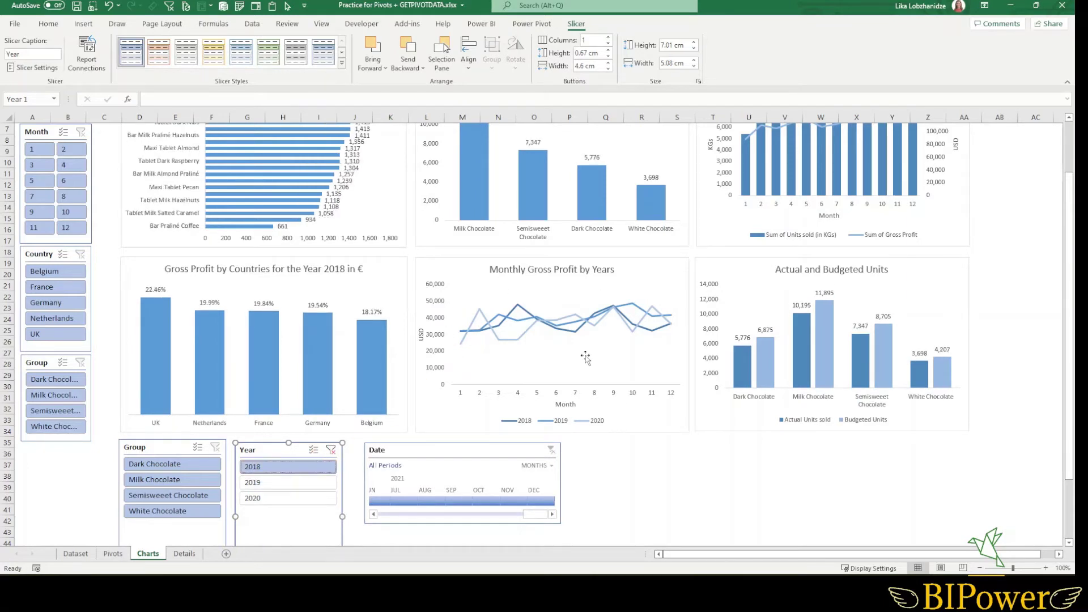
pyautogui.click(330, 453)
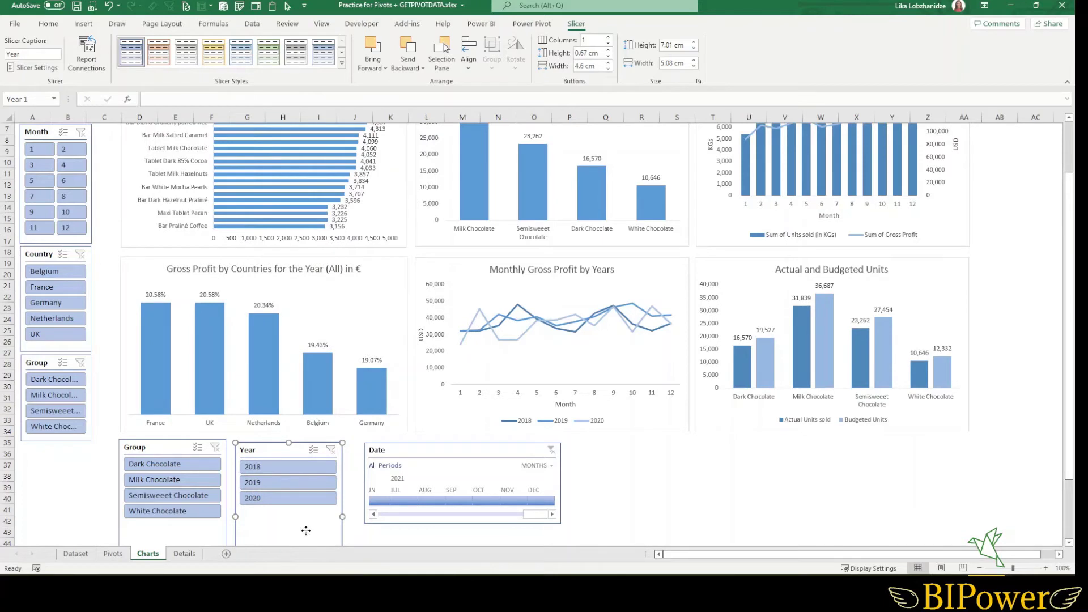
pyautogui.click(87, 54)
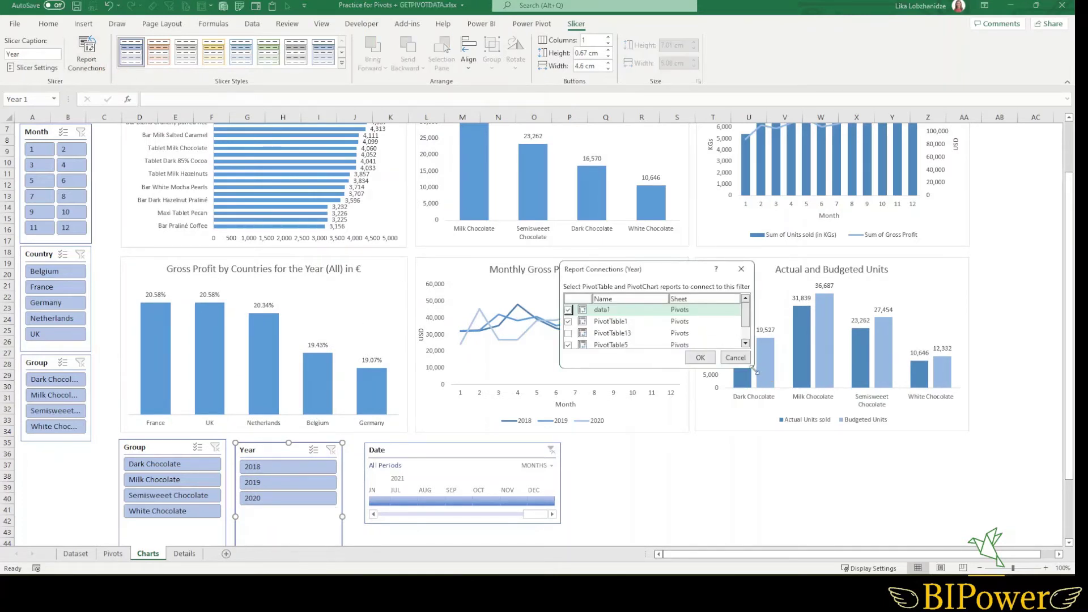
pyautogui.moveTo(751, 366); pyautogui.dragTo(812, 465)
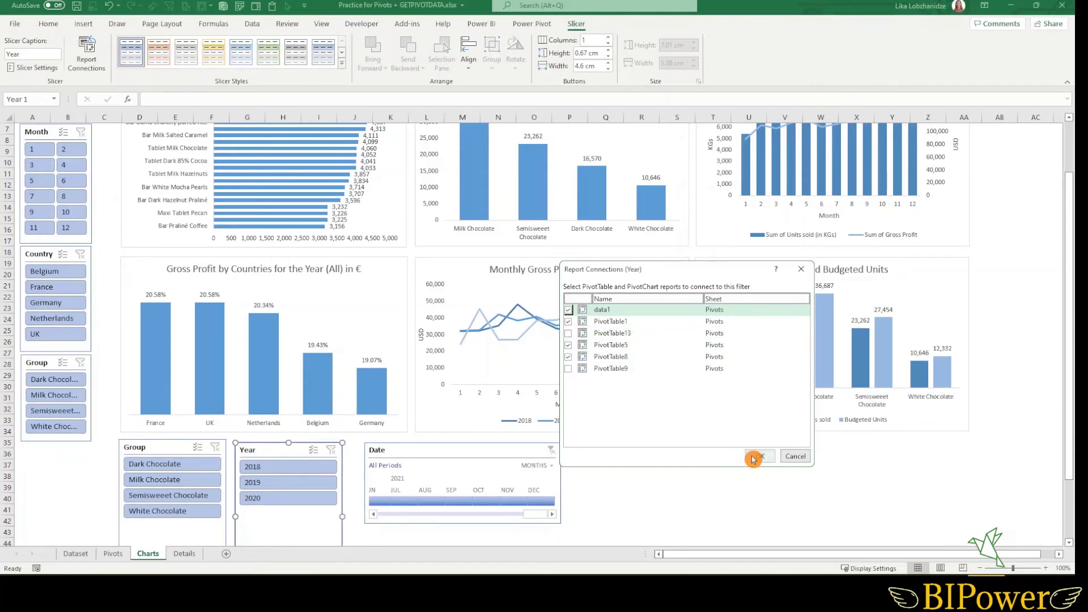
pyautogui.click(805, 456)
pyautogui.click(121, 514)
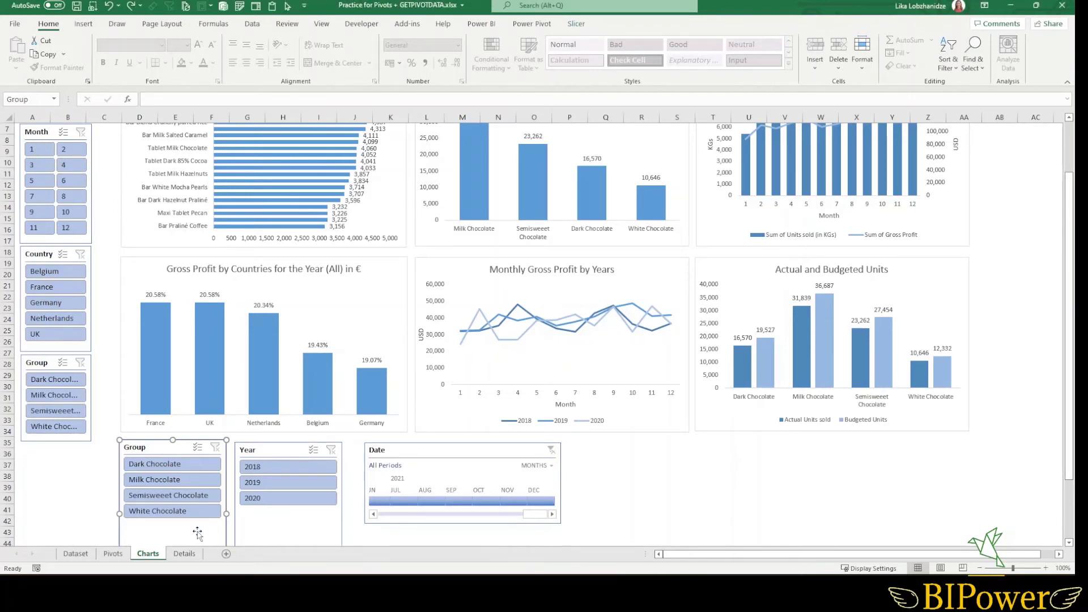
# - Set the Group slicer's Columns value to 2 on the Slicer tab
pyautogui.click(577, 24)
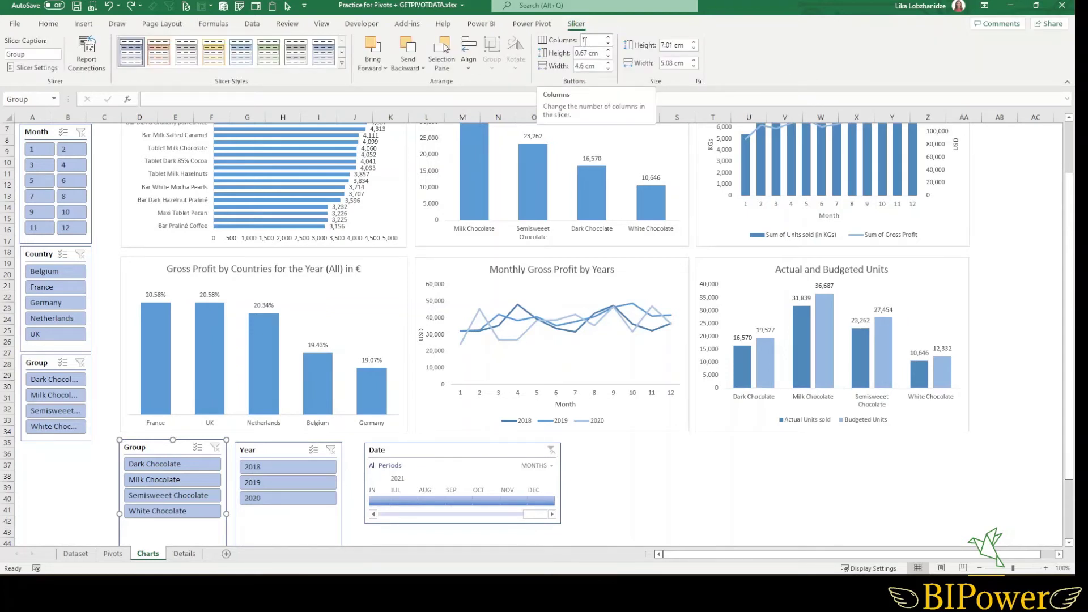
pyautogui.click(607, 39)
pyautogui.click(608, 37)
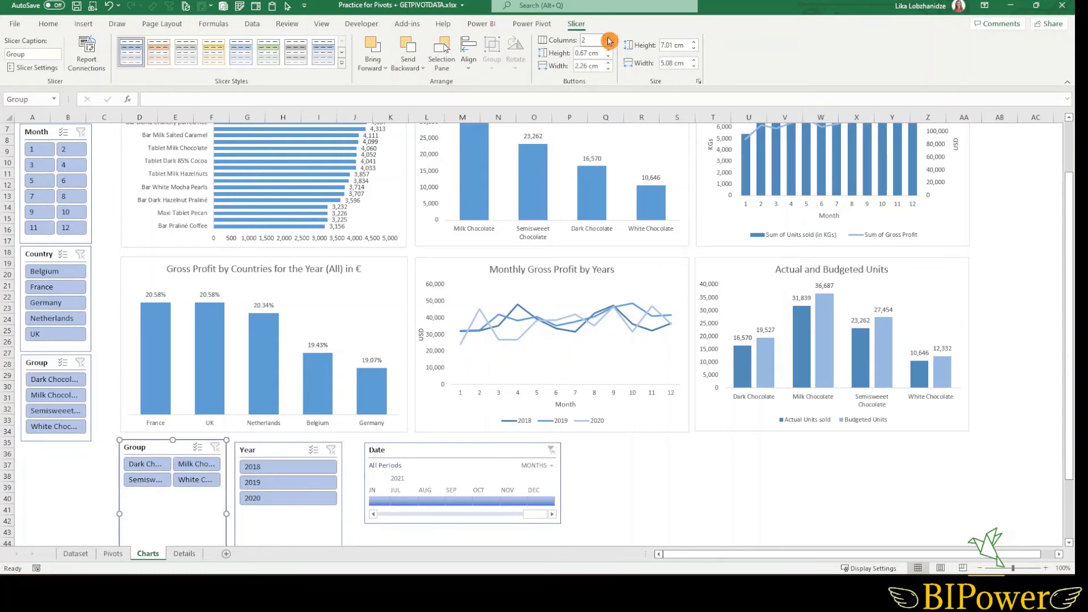
pyautogui.click(100, 183)
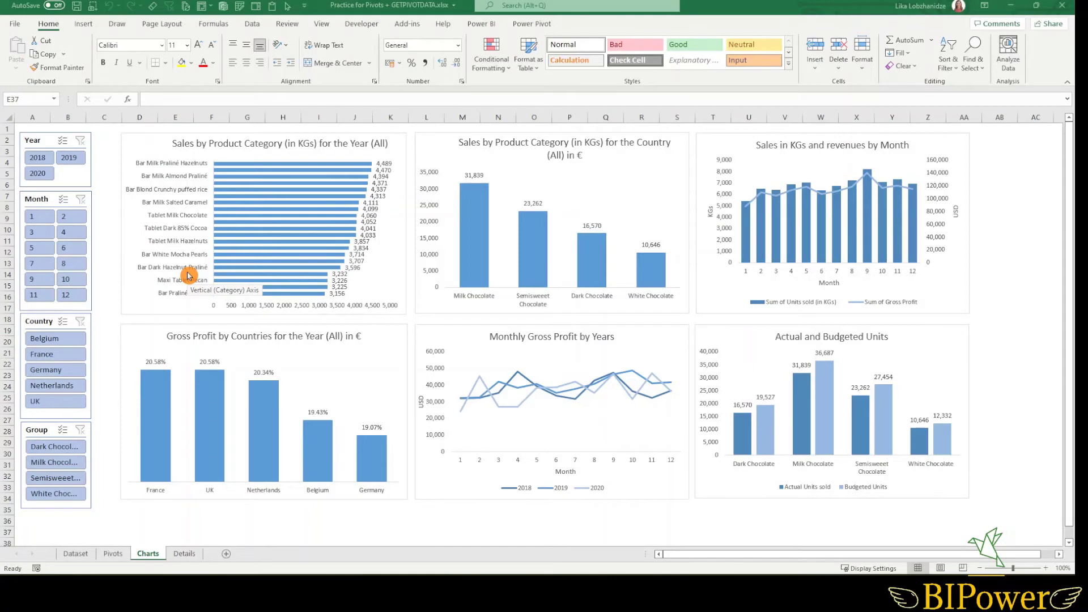
# - Filter the Dataset sheet's Group column to show only Dark Chocolate
pyautogui.click(77, 554)
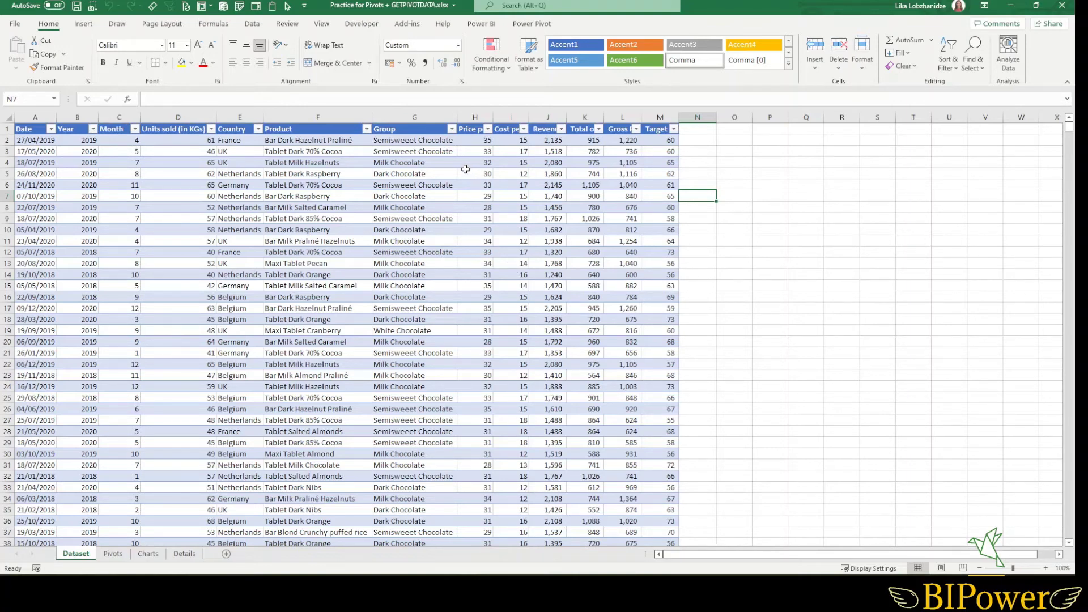
pyautogui.click(451, 129)
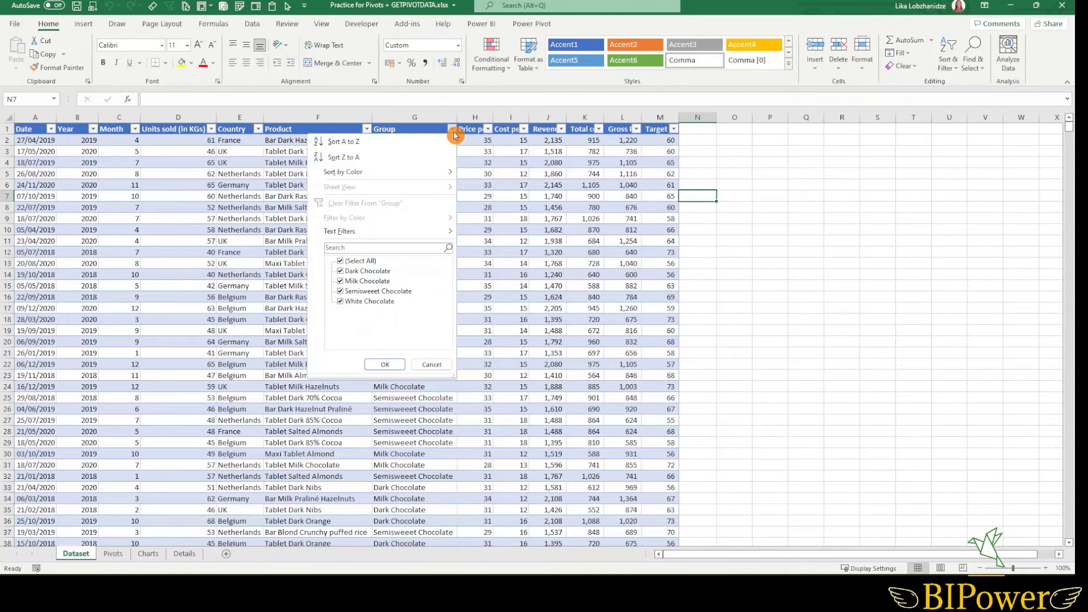
pyautogui.click(342, 262)
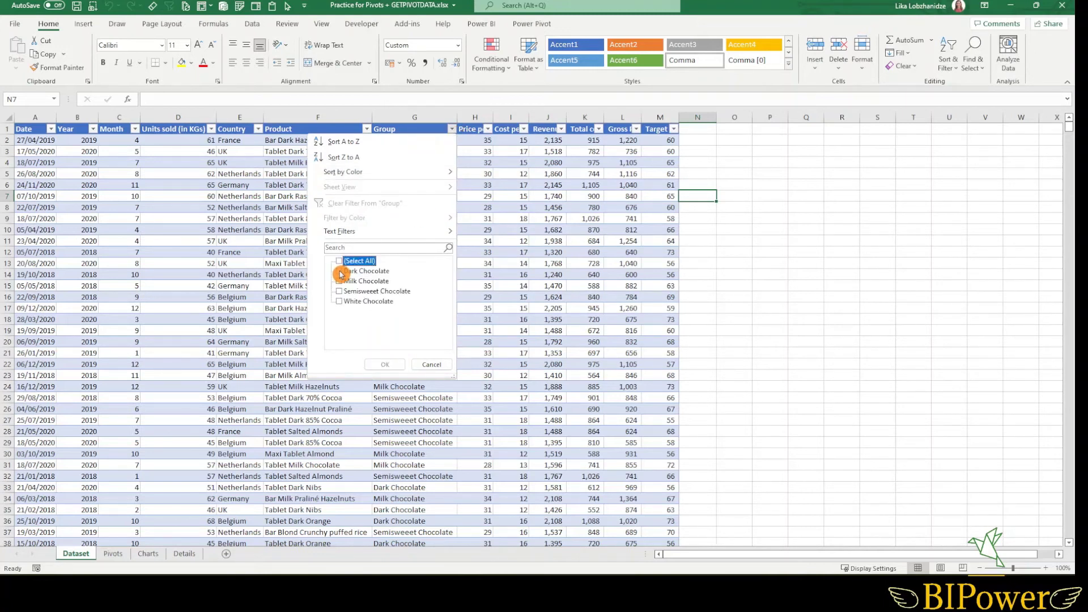
pyautogui.click(340, 272)
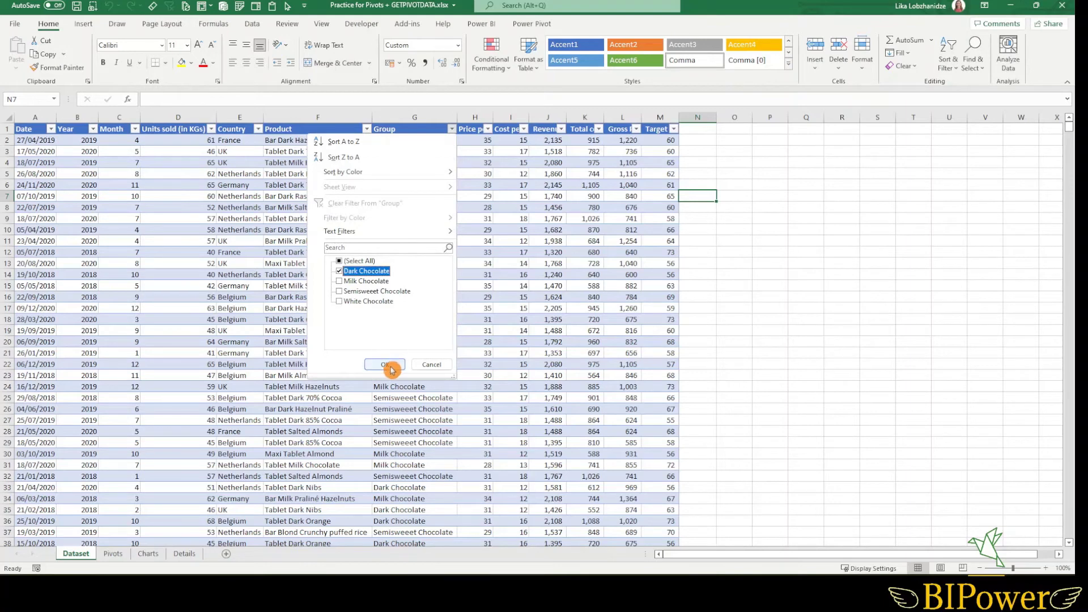
pyautogui.click(398, 364)
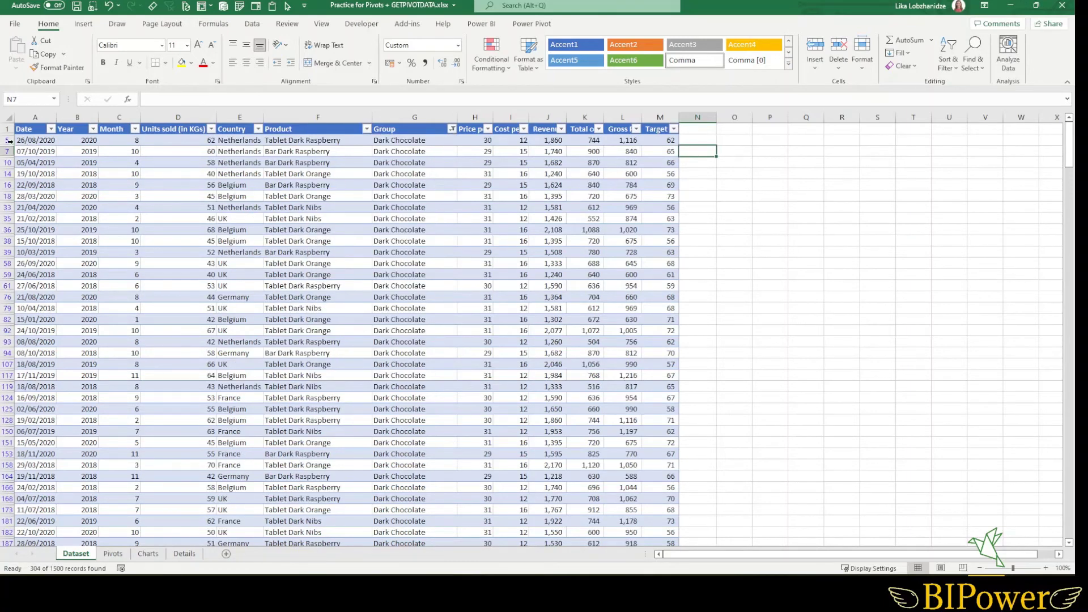
# - Delete all the filtered Dark Chocolate rows
pyautogui.moveTo(7, 140); pyautogui.dragTo(154, 521)
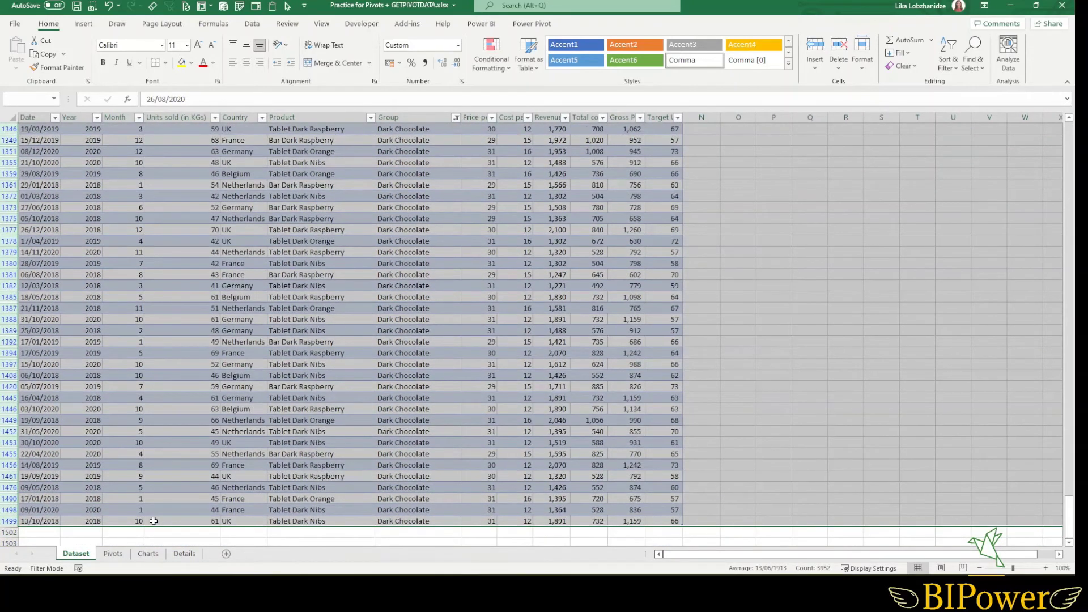
pyautogui.rightClick(10, 490)
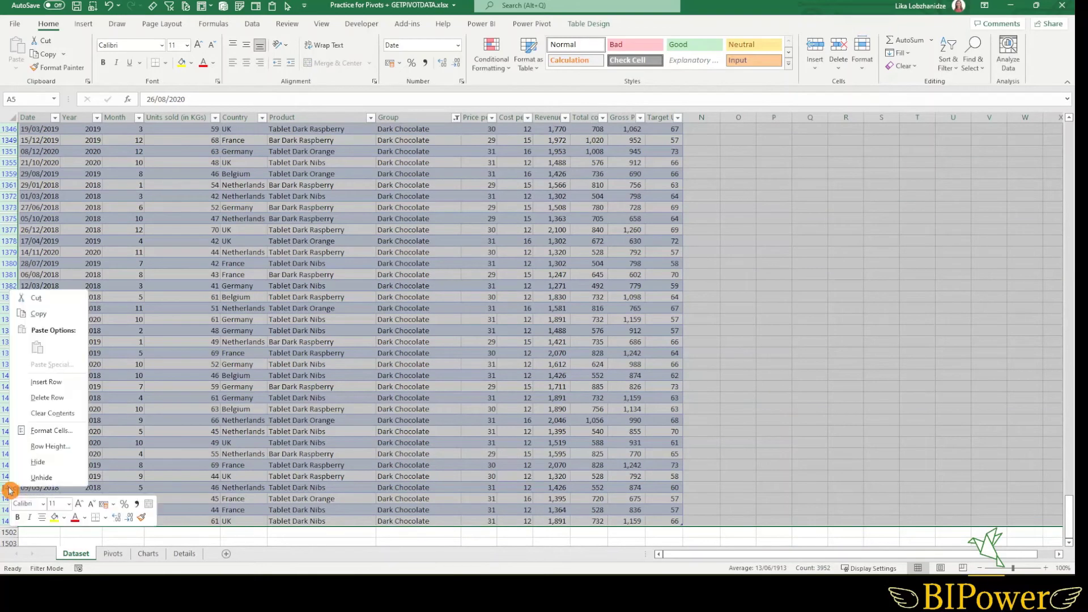
pyautogui.click(59, 397)
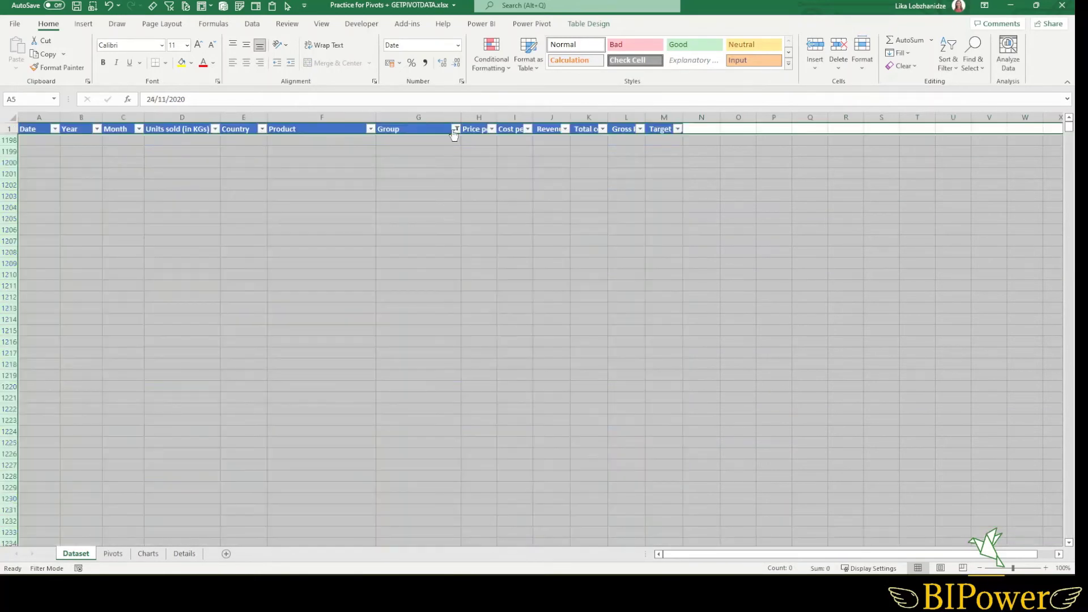
# - Clear the Group filter to show all remaining rows and return to the Charts sheet
pyautogui.click(431, 129)
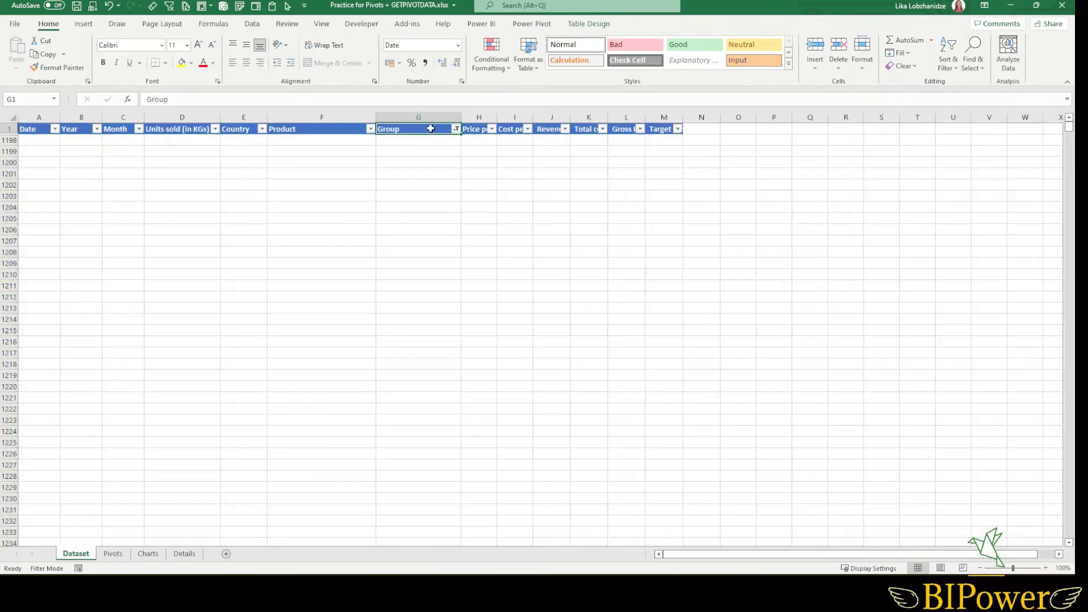
pyautogui.click(172, 6)
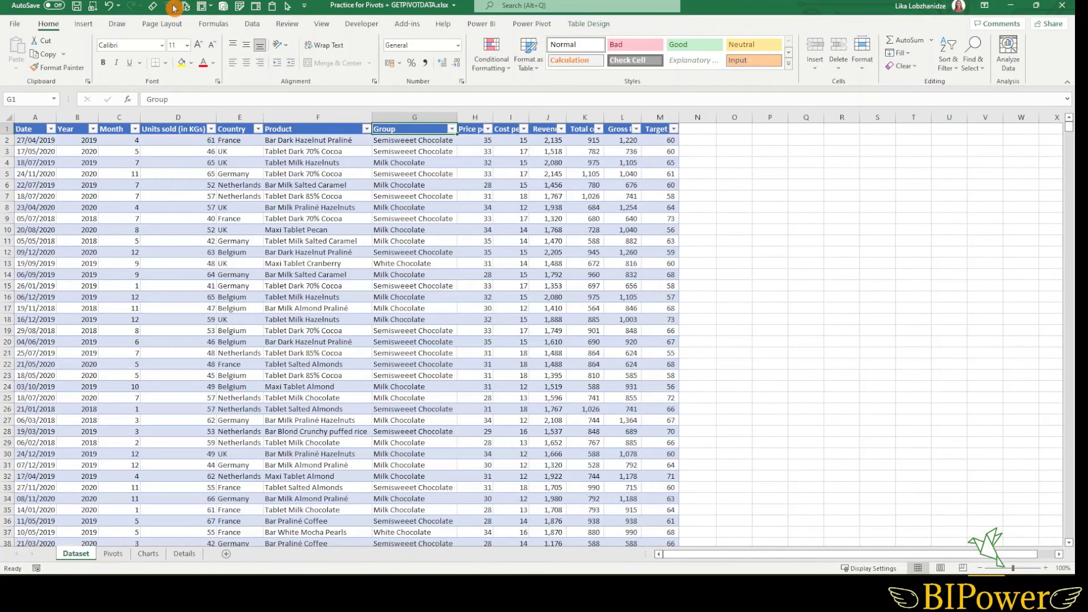
pyautogui.click(418, 210)
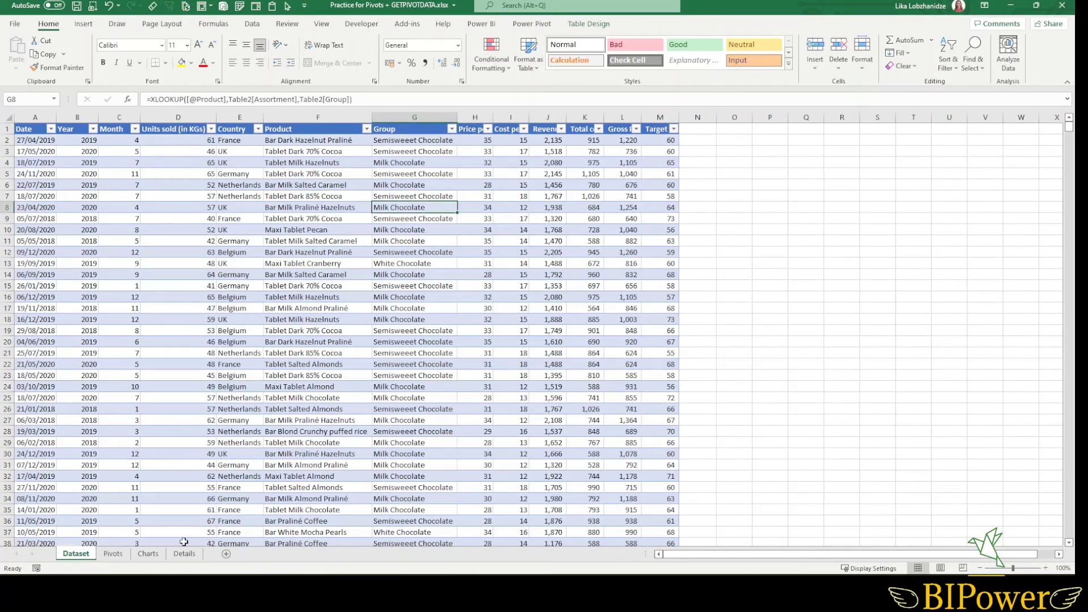
pyautogui.click(154, 558)
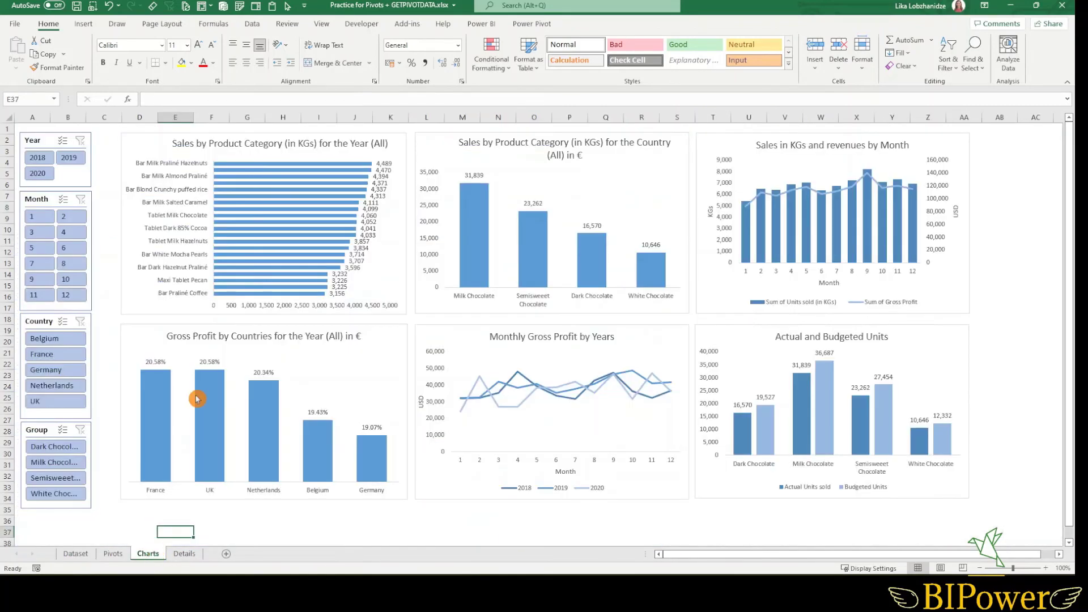
# - Run Refresh All from the Data tab so every chart drops Dark Chocolate
pyautogui.moveTo(199, 398)
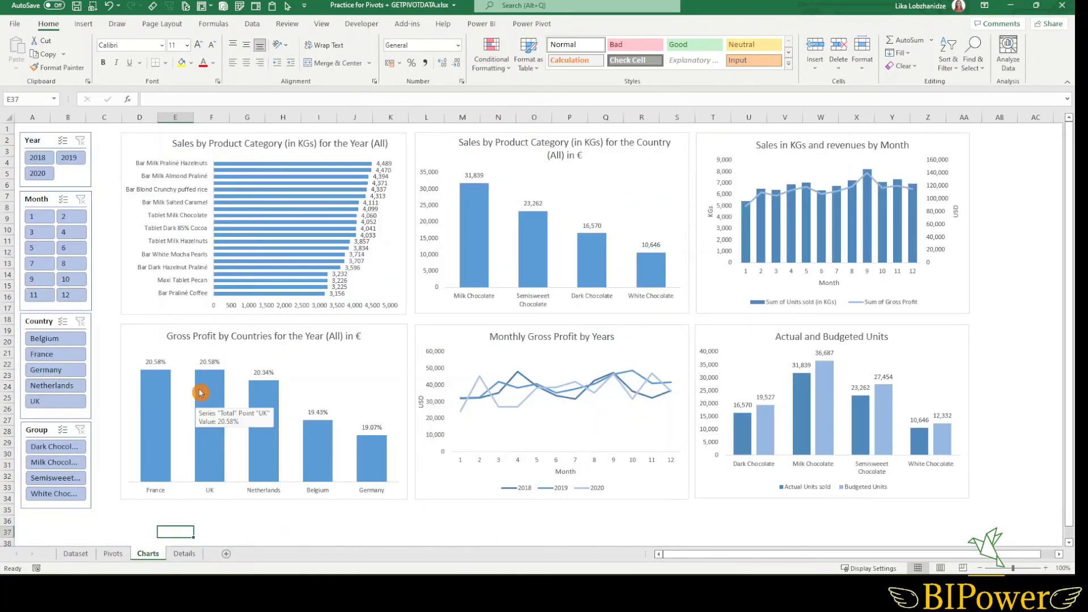
pyautogui.click(252, 23)
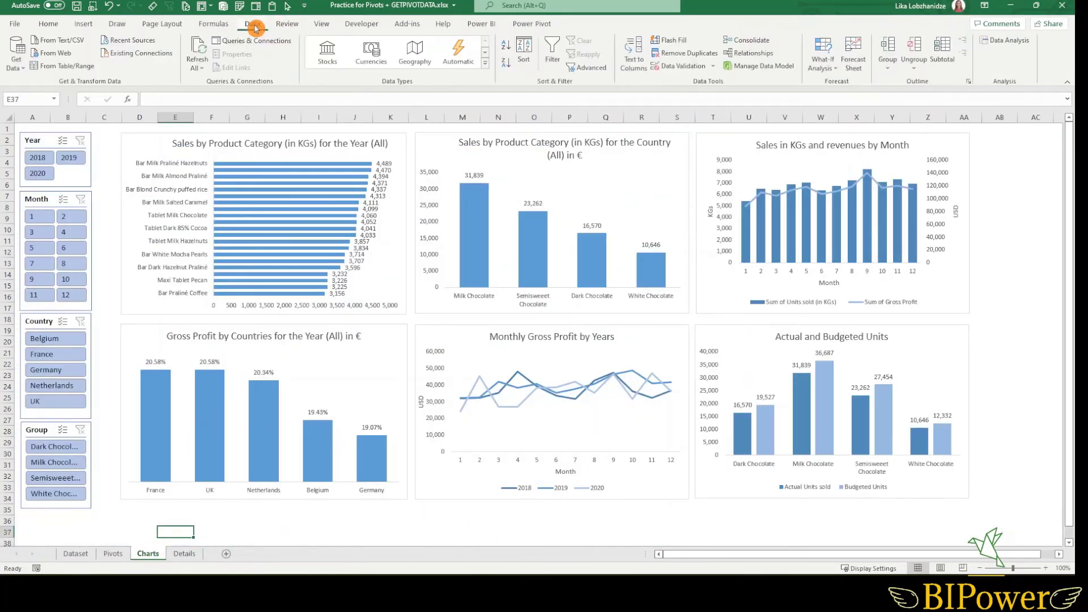
pyautogui.click(209, 79)
pyautogui.click(226, 91)
pyautogui.click(316, 178)
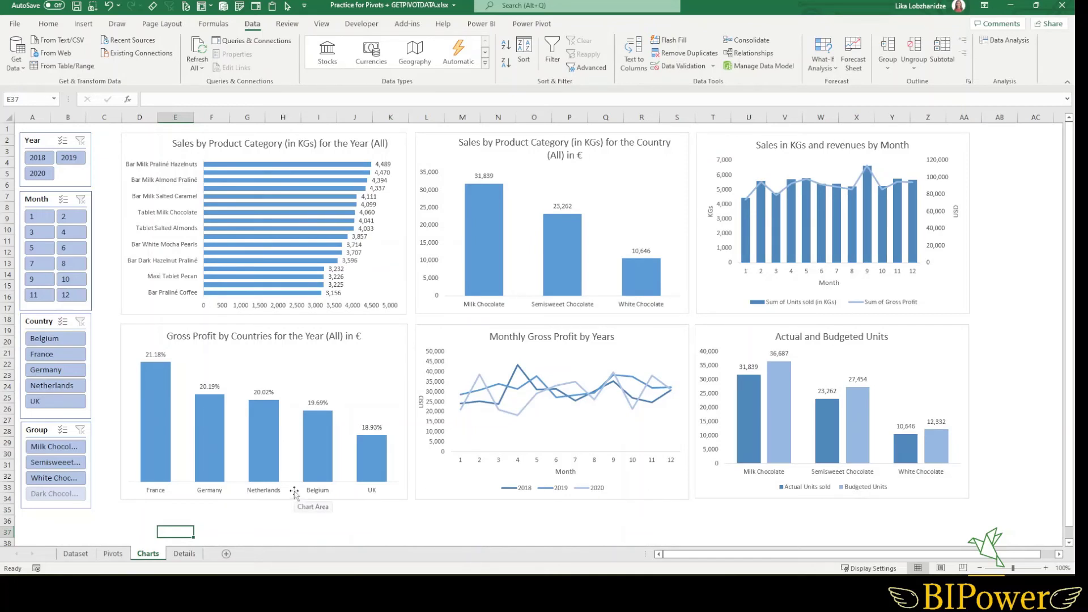
pyautogui.click(139, 521)
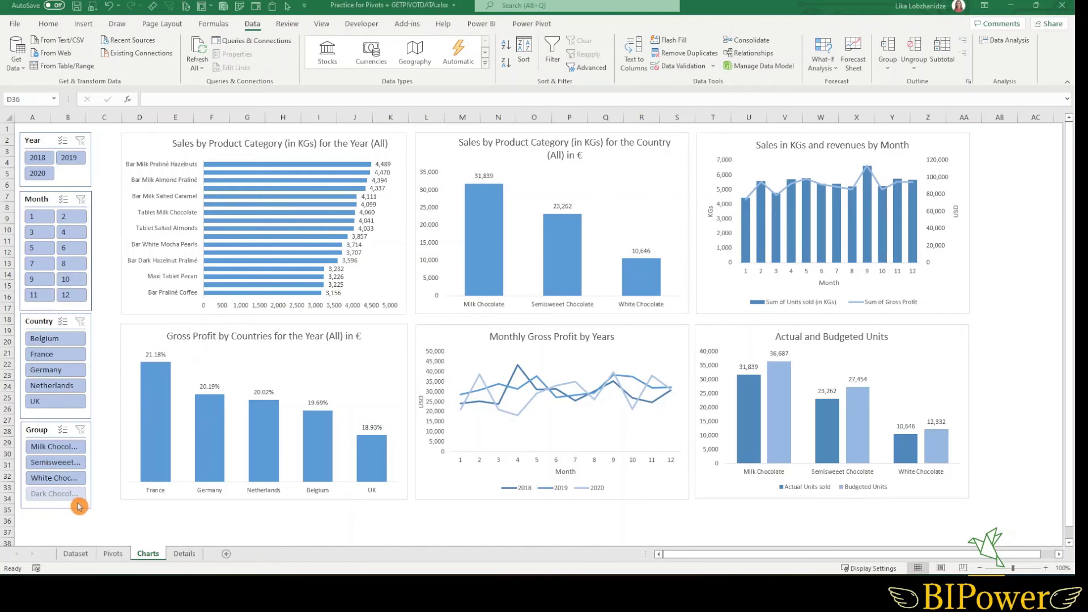
# - In the Group slicer's Slicer Settings, turn off 'Show items deleted from the data source'
pyautogui.click(43, 429)
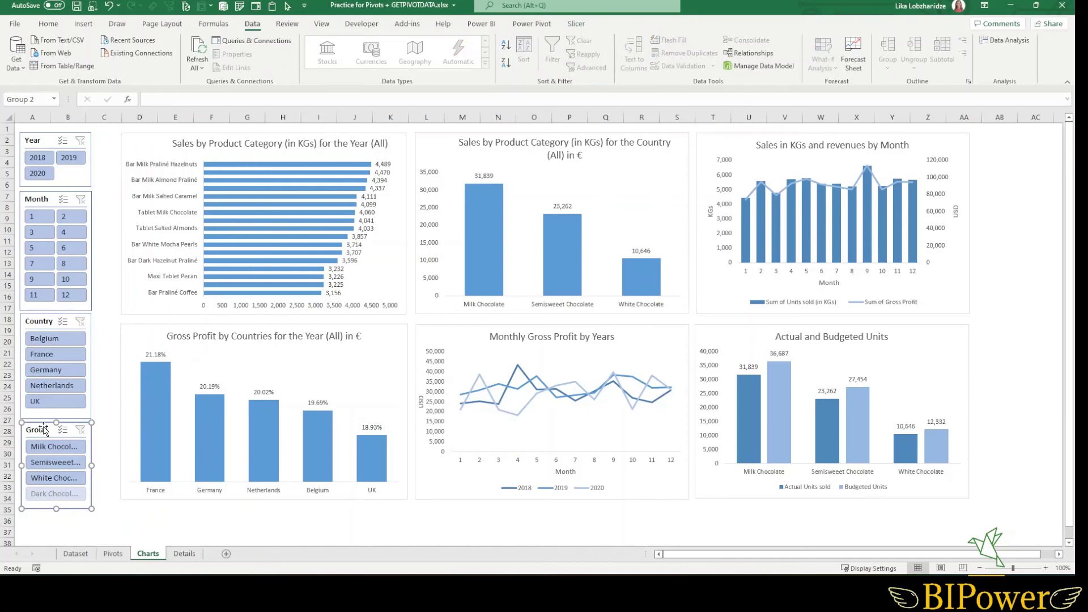
pyautogui.rightClick(45, 430)
pyautogui.press('Escape')
pyautogui.rightClick(32, 430)
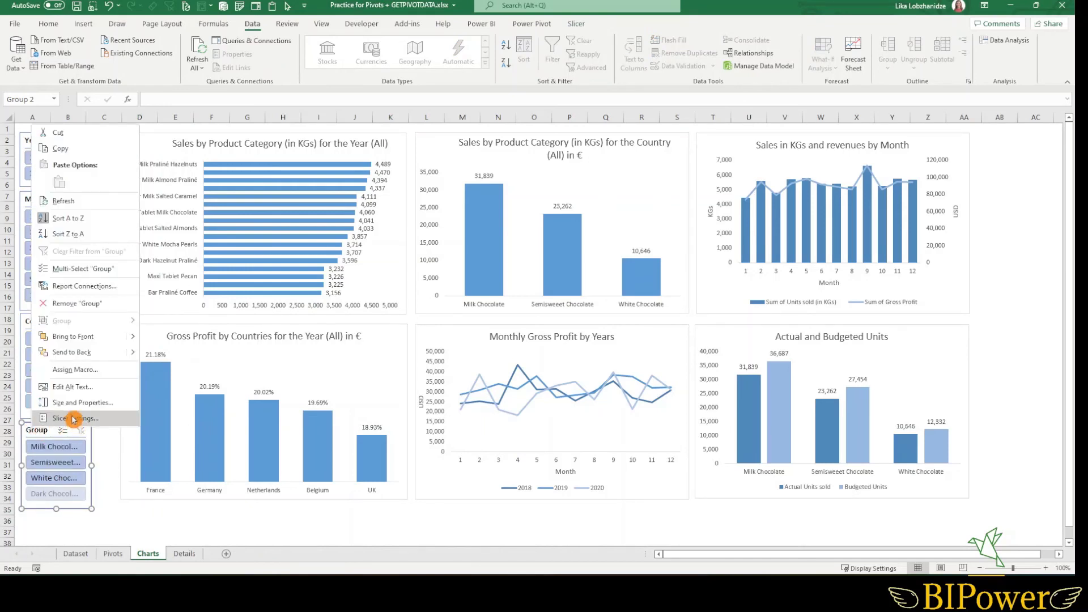
pyautogui.click(93, 419)
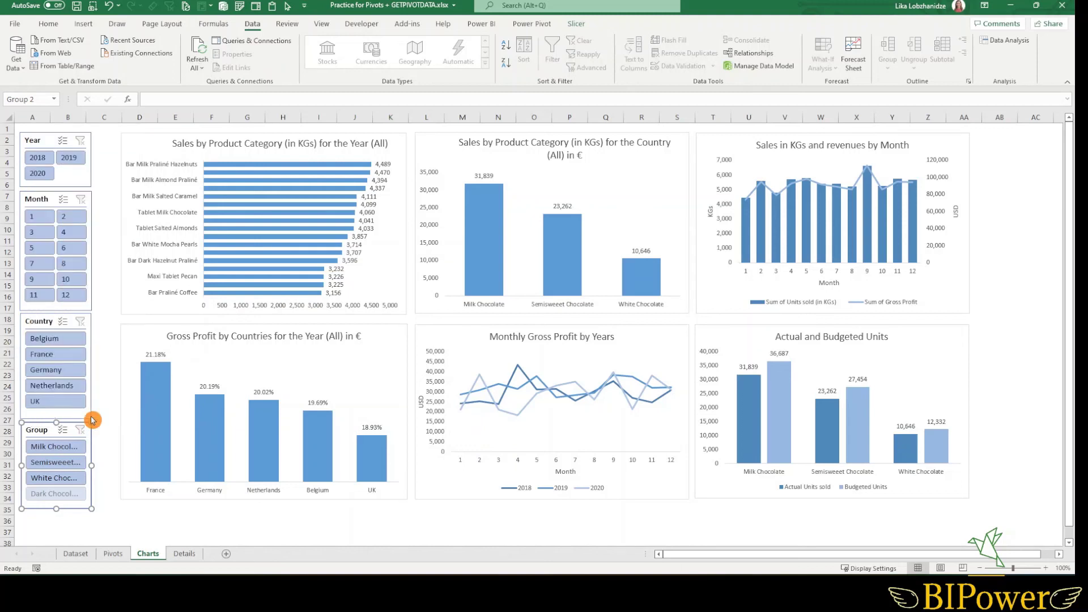
pyautogui.moveTo(146, 358); pyautogui.dragTo(283, 331)
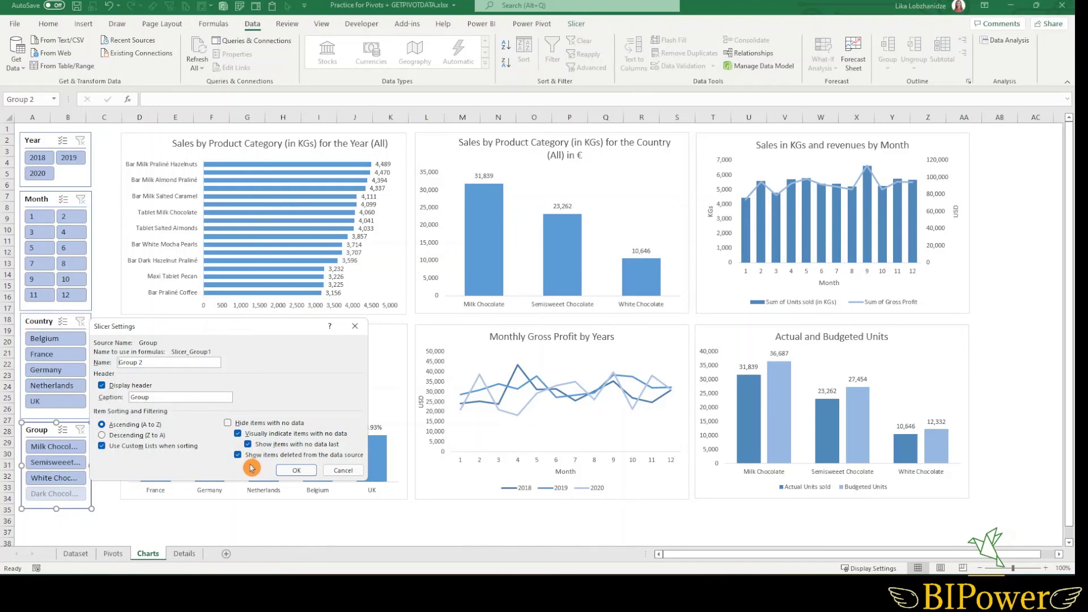
pyautogui.click(238, 457)
pyautogui.click(297, 471)
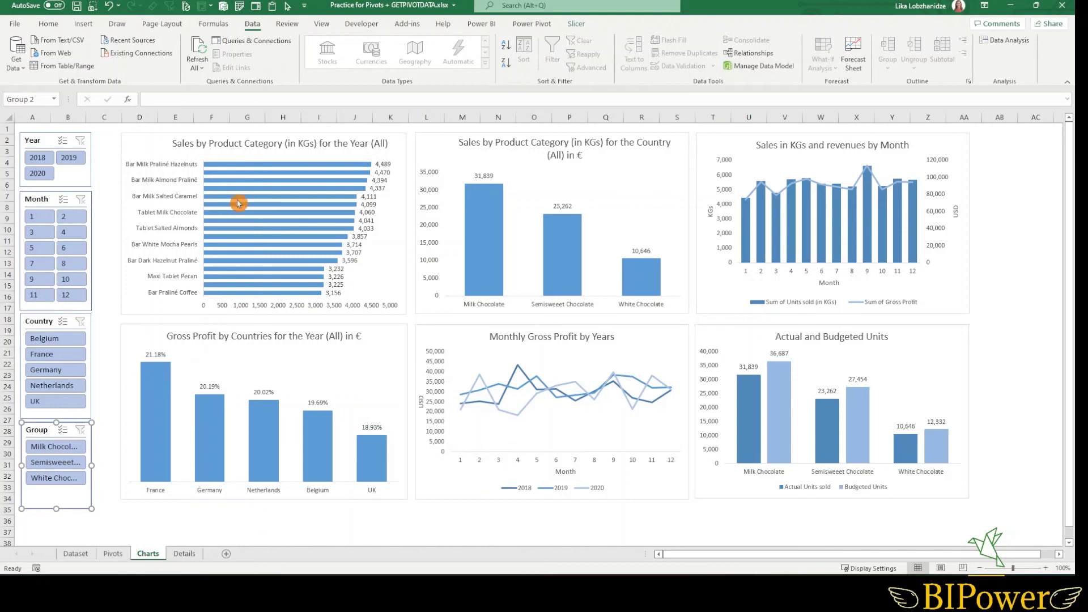
# - Display the Slicer tab options for the Group slicer listing Milk, Semisweet and White Chocolate
pyautogui.click(576, 24)
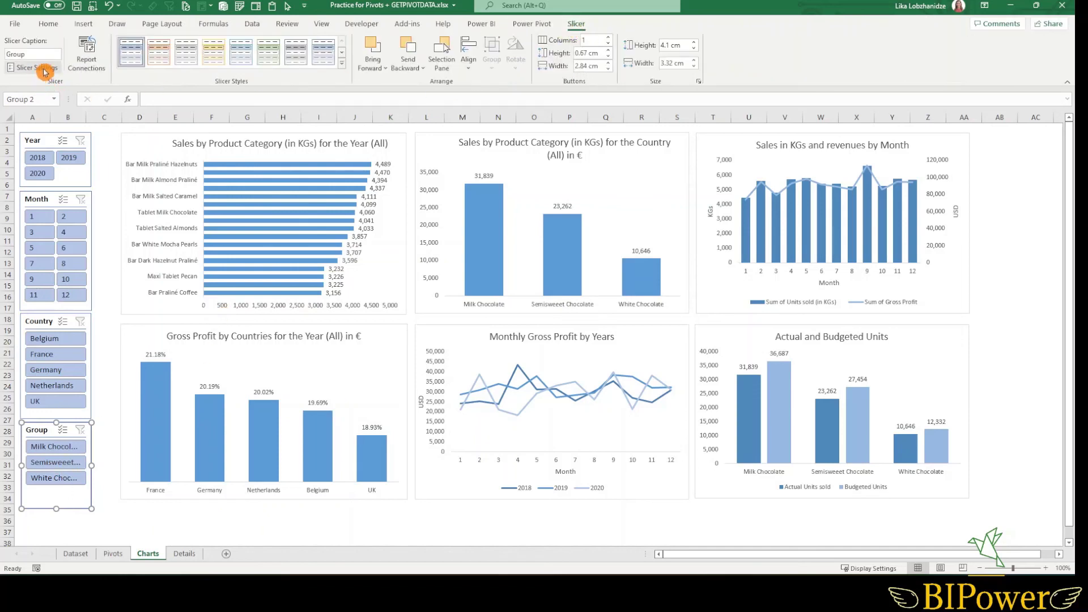